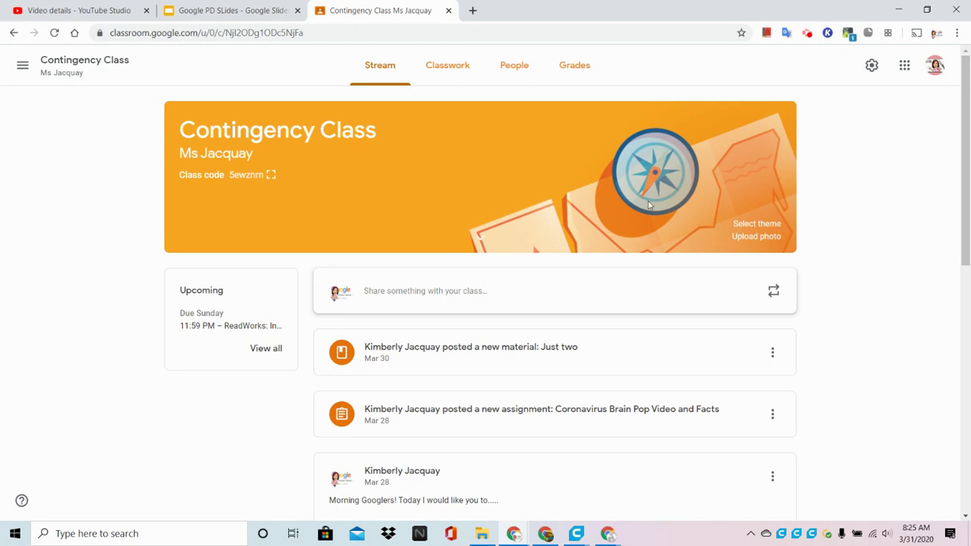
Step: Browse the theme gallery and apply the purple camera theme from the Other category
left_click(755, 228)
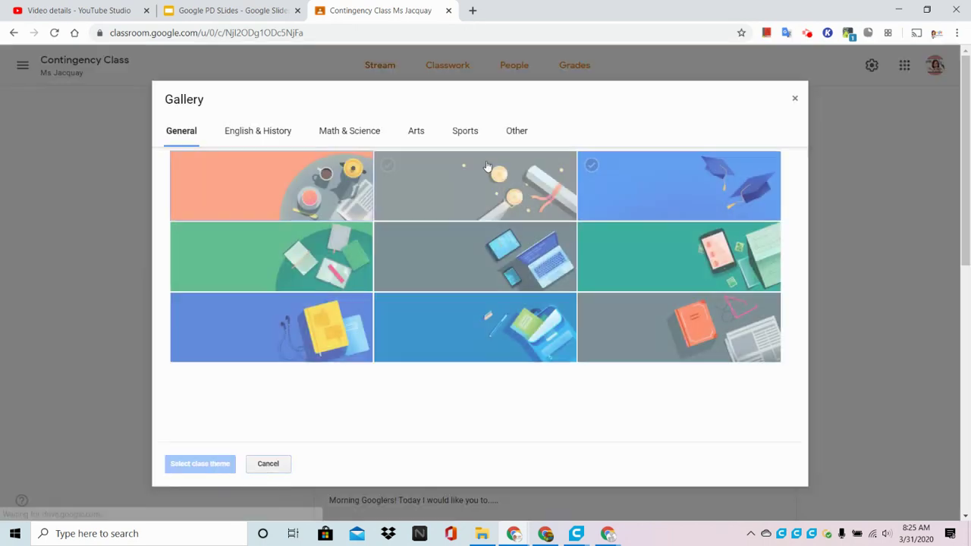
left_click(360, 131)
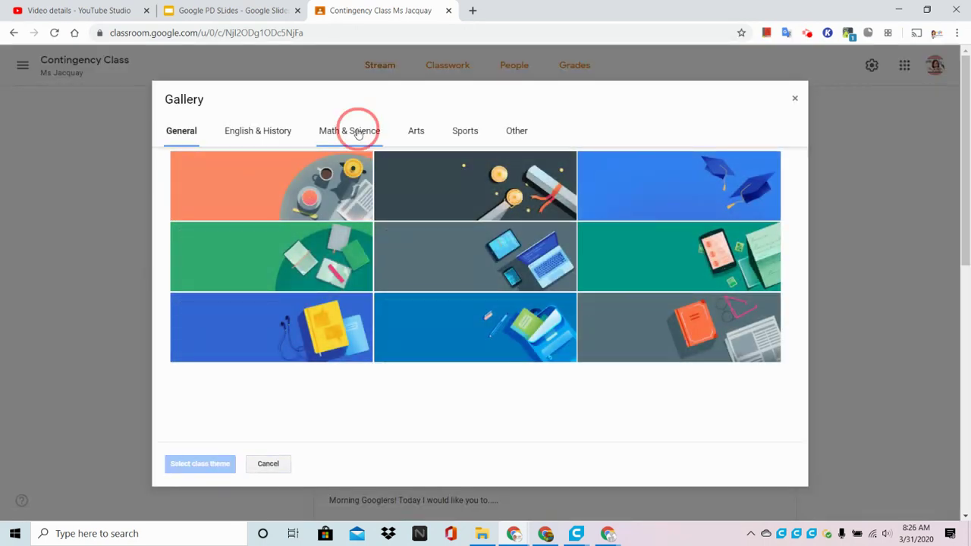
left_click(414, 133)
left_click(469, 133)
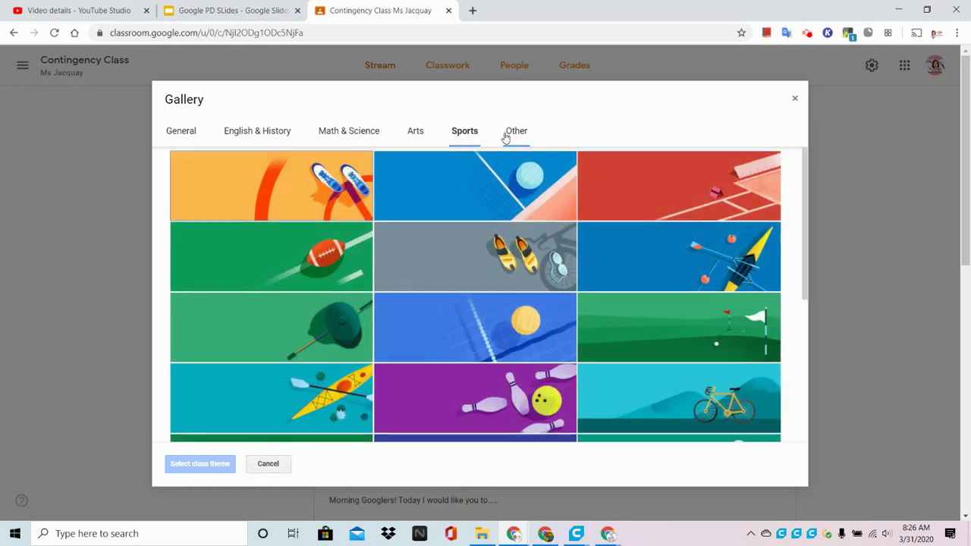
left_click(512, 133)
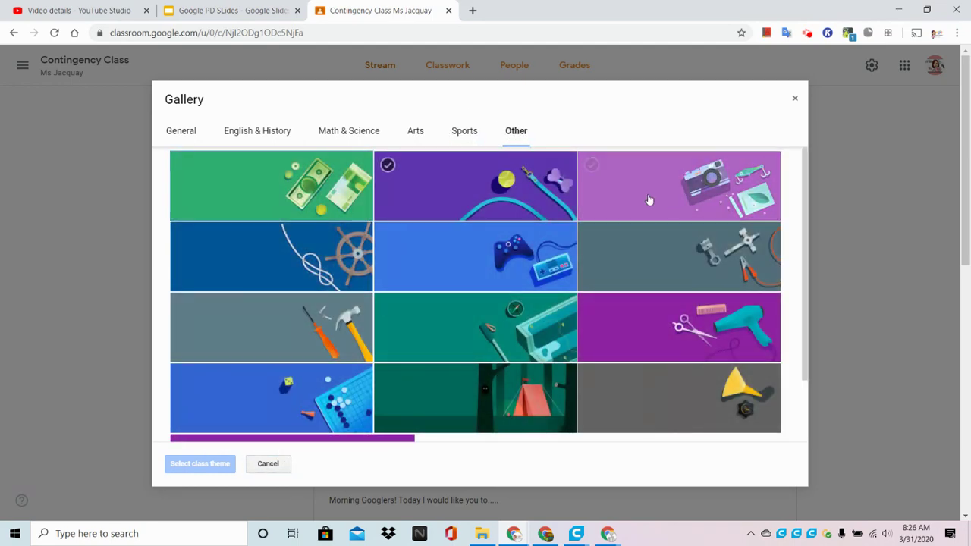
left_click(682, 200)
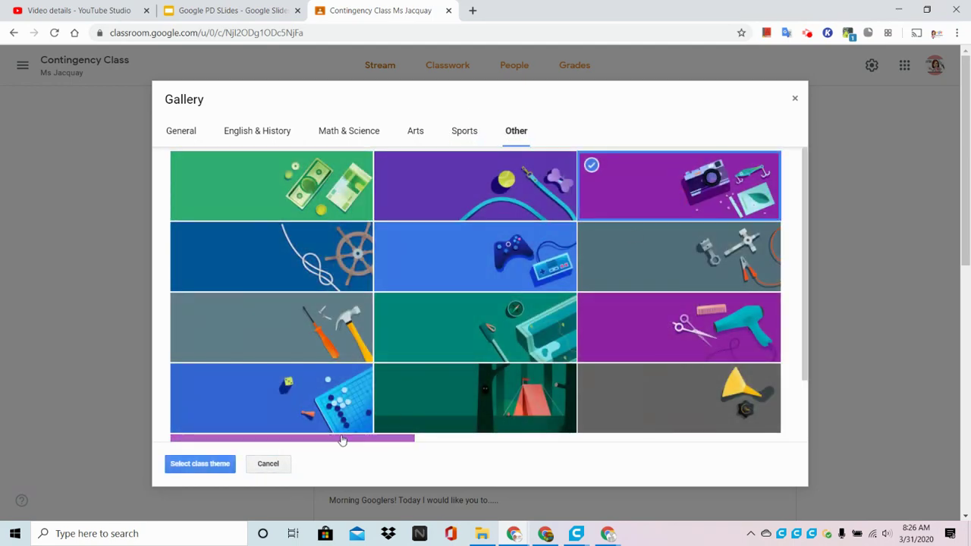
left_click(201, 464)
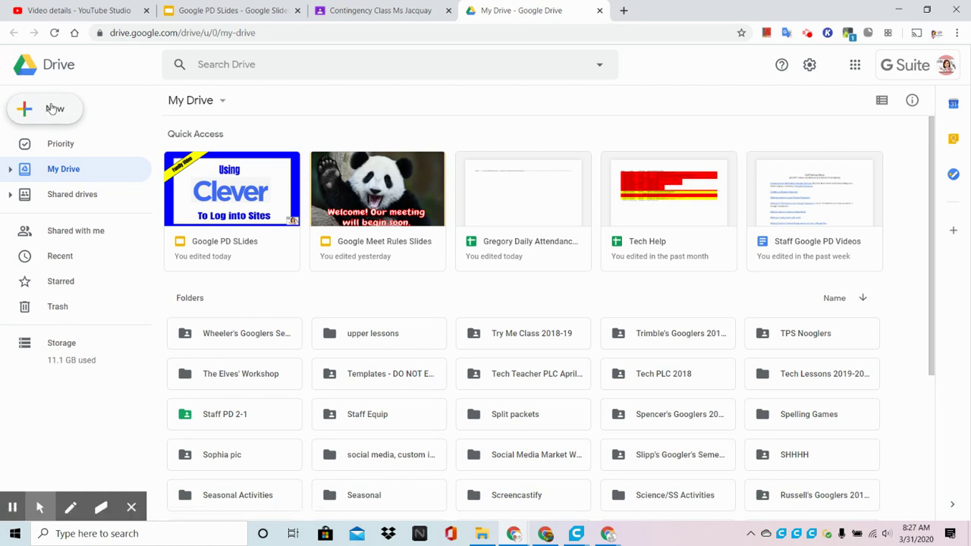
Step: Create a new blank Google Drawing from Google Drive's New menu
left_click(51, 108)
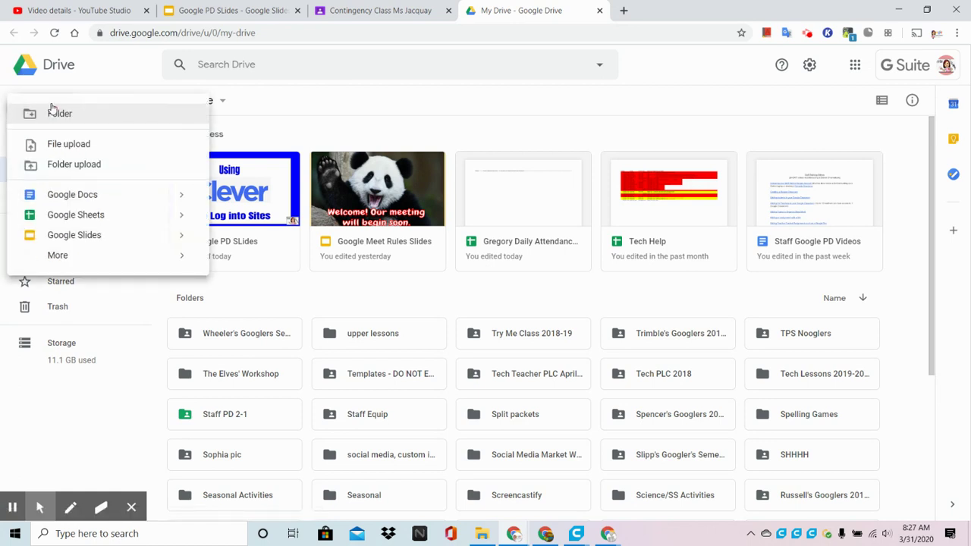
mouse_move(60, 257)
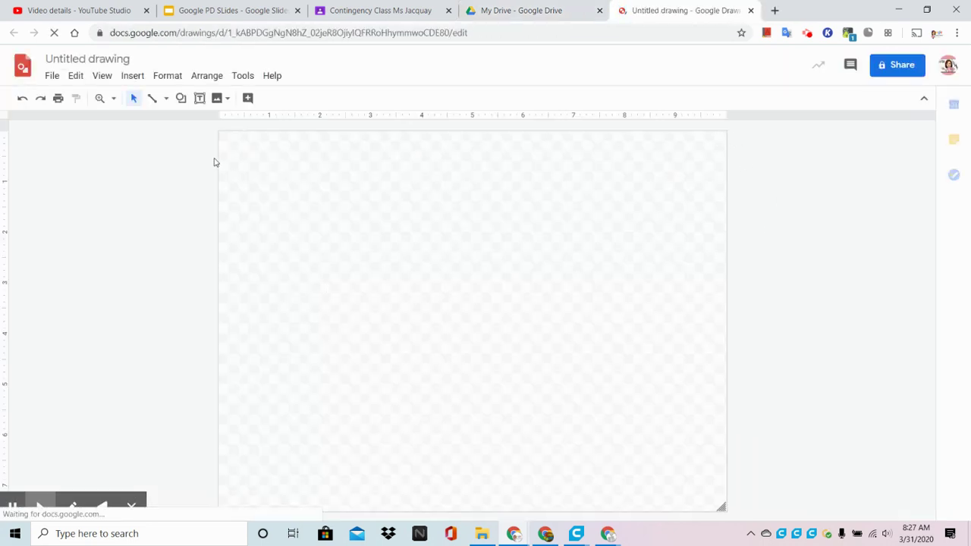
Step: Title the blank drawing 'Header for Classroom', checking the Classroom tab along the way
left_click(392, 21)
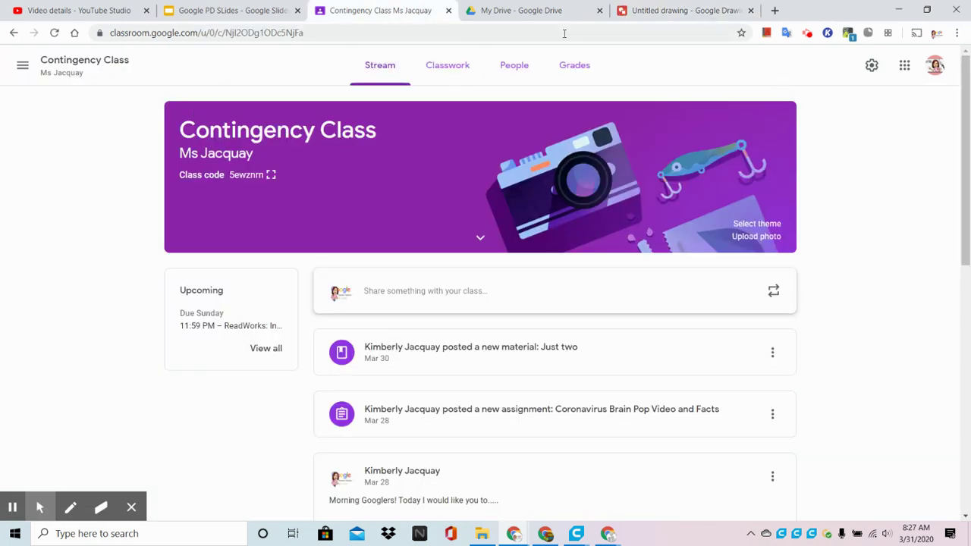
left_click(697, 9)
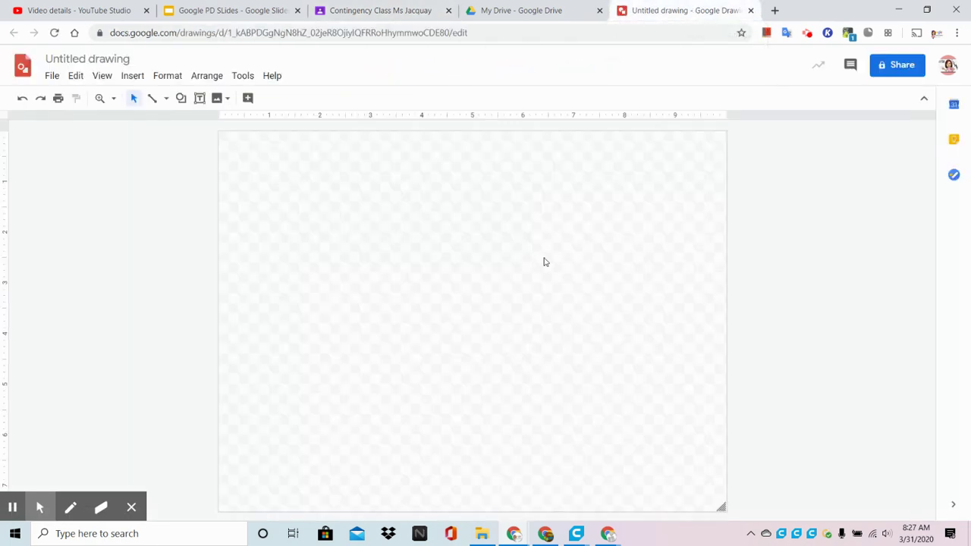
left_click(94, 59)
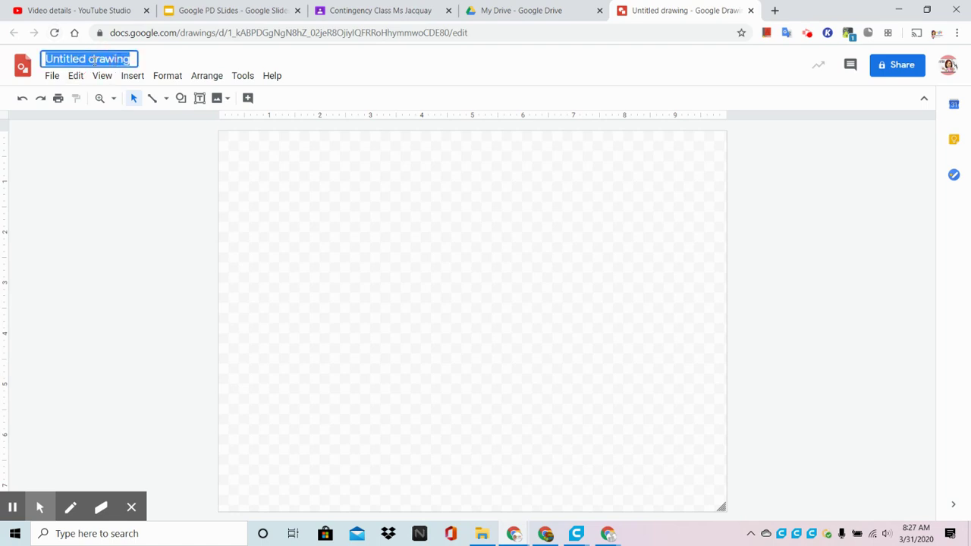
type("Header for")
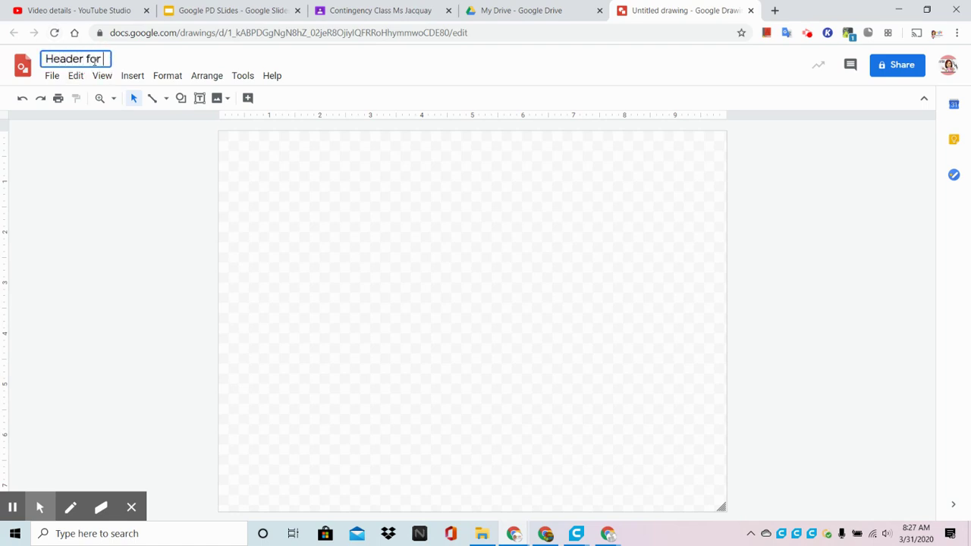
type(" Classroom")
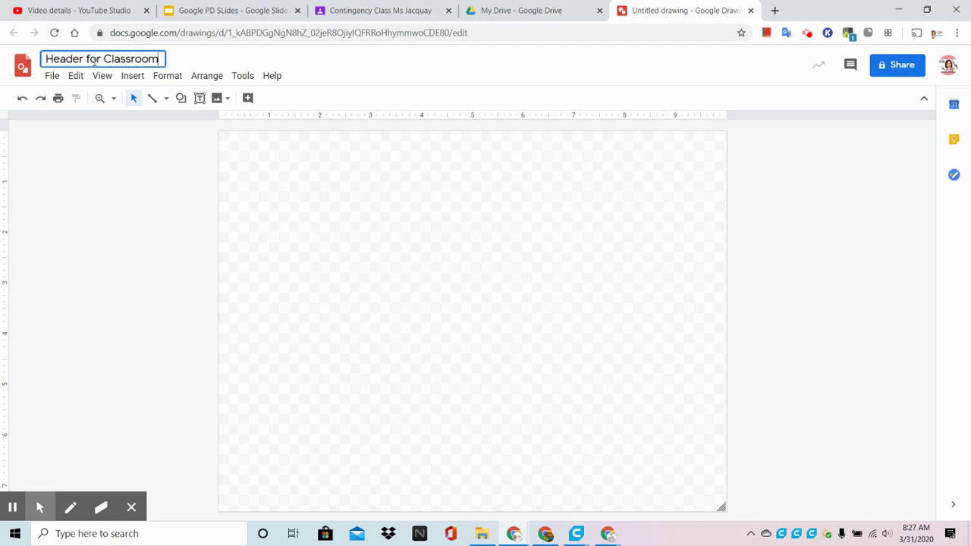
key("Return")
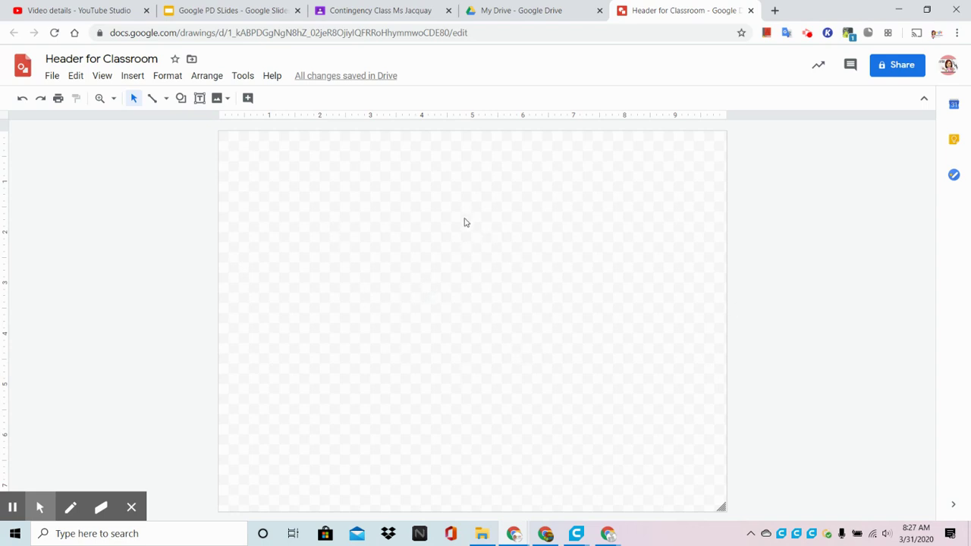
left_click(363, 11)
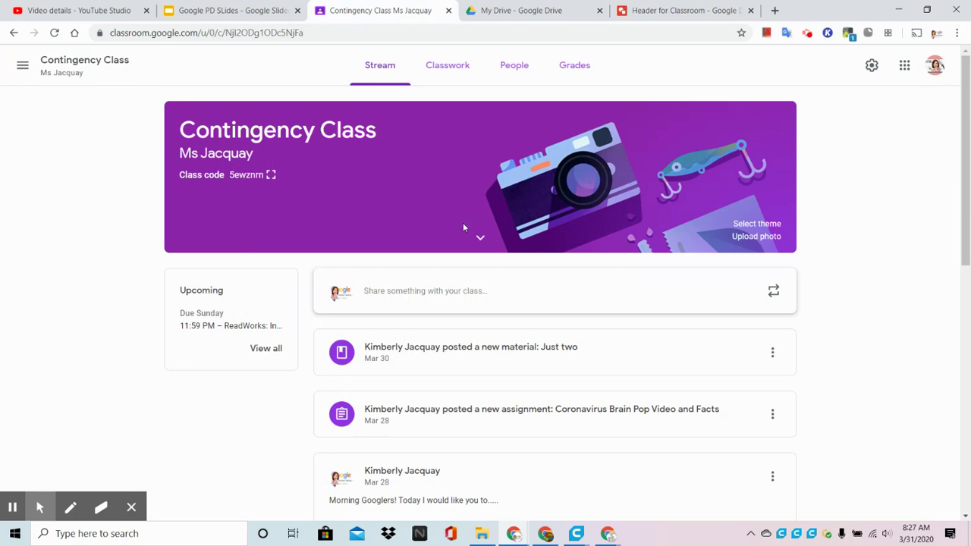
left_click(668, 10)
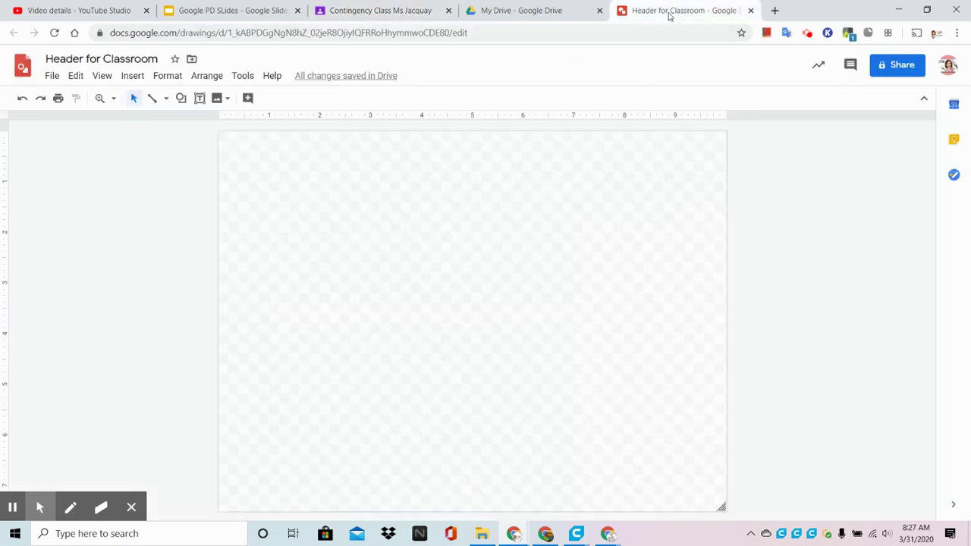
Step: Set the page size to a Custom 1000 × 250 pixel banner
left_click(53, 77)
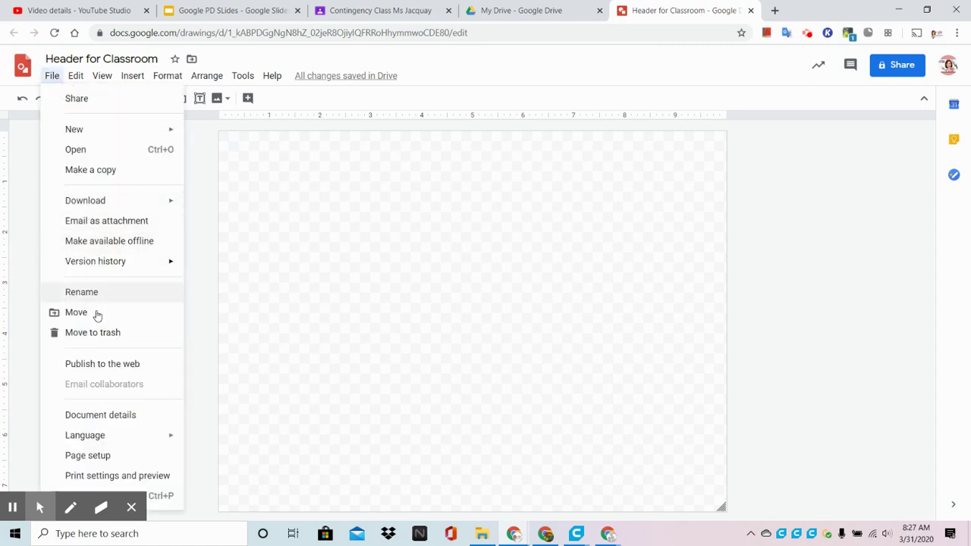
left_click(88, 456)
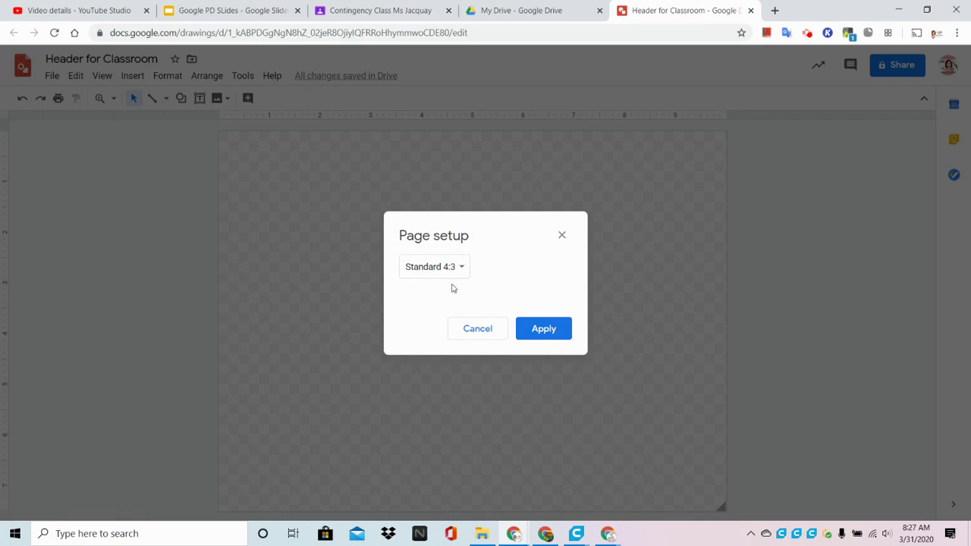
left_click(461, 267)
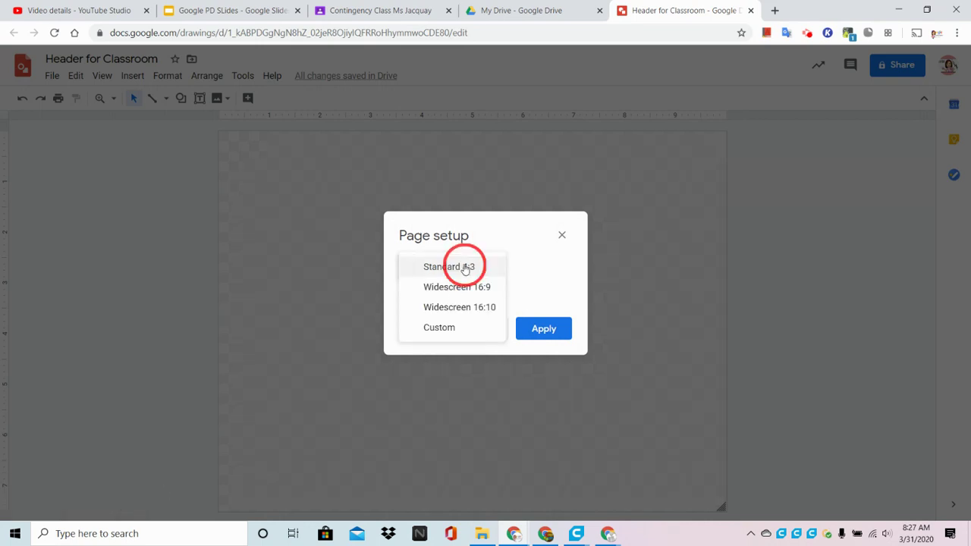
left_click(457, 329)
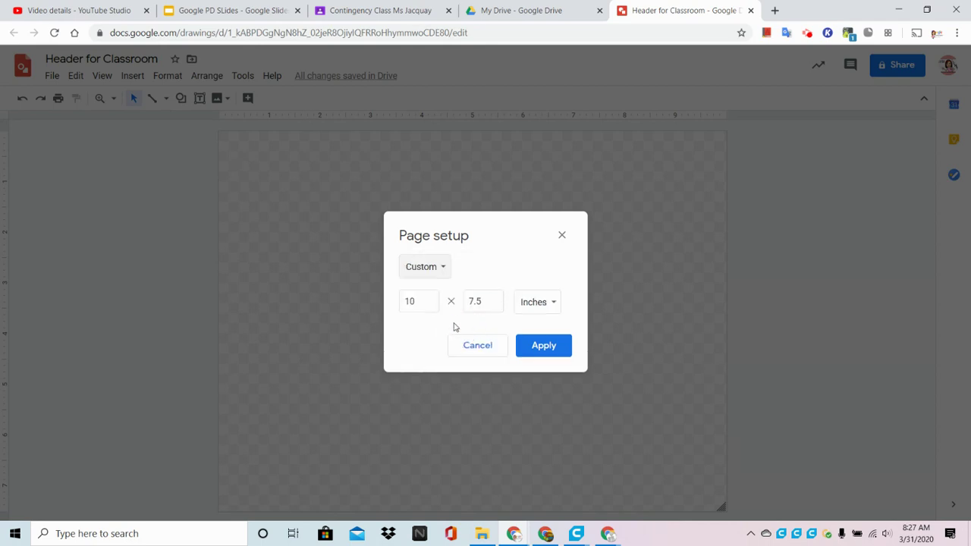
left_click(555, 303)
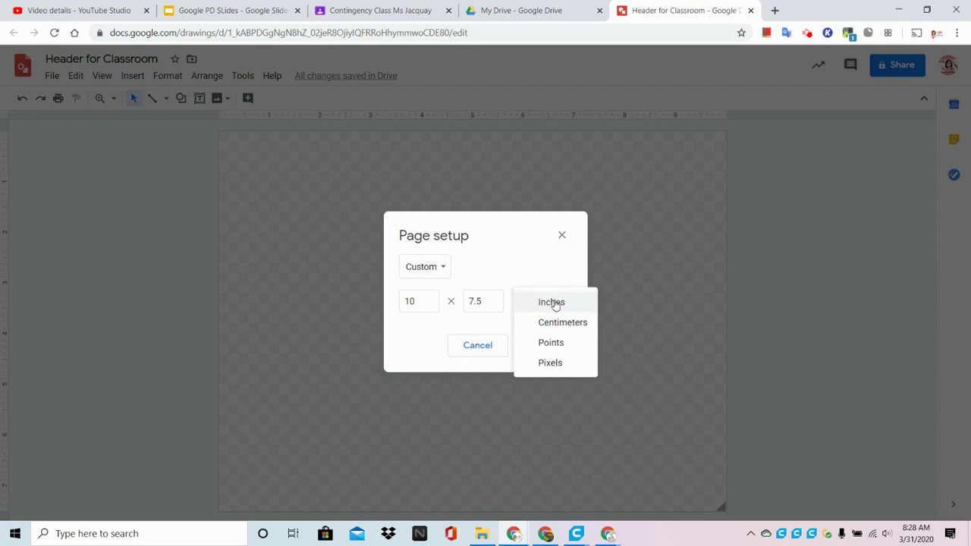
left_click(557, 364)
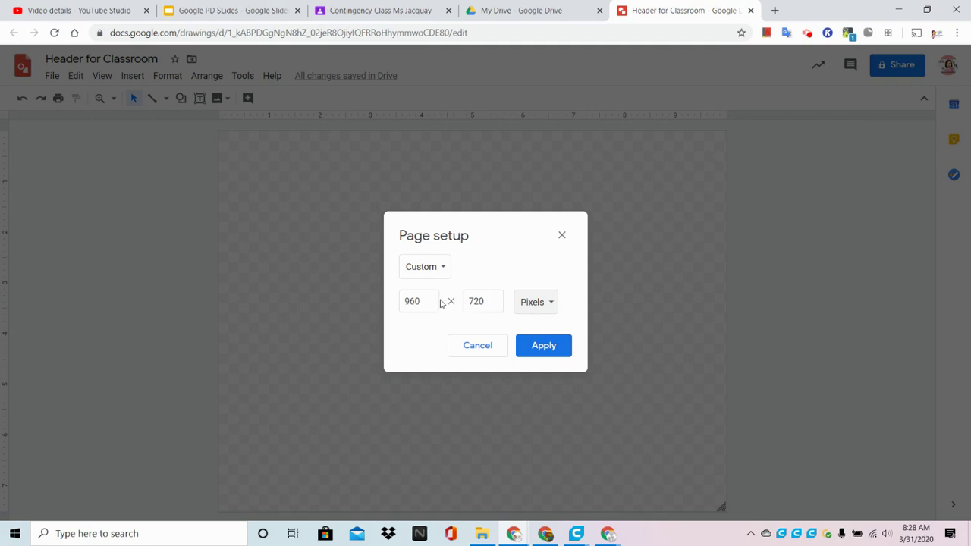
left_click_drag(431, 302, 409, 302)
key("BackSpace")
key("BackSpace")
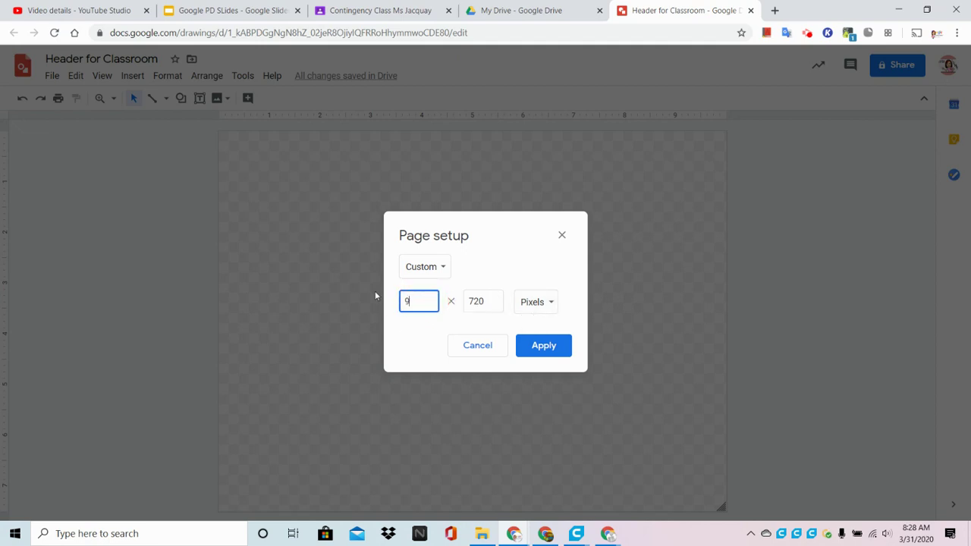
type("1000")
left_click_drag(494, 296, 455, 301)
type("25")
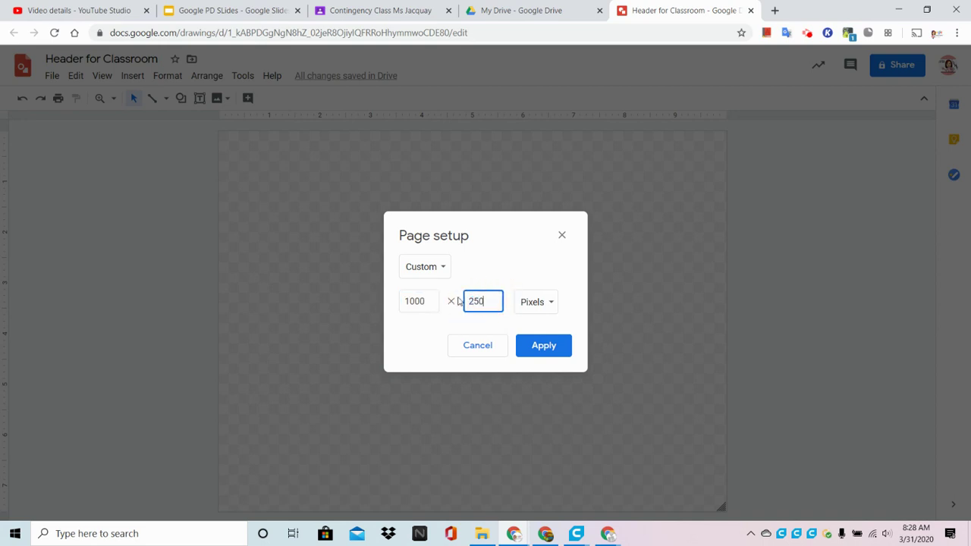
left_click(563, 348)
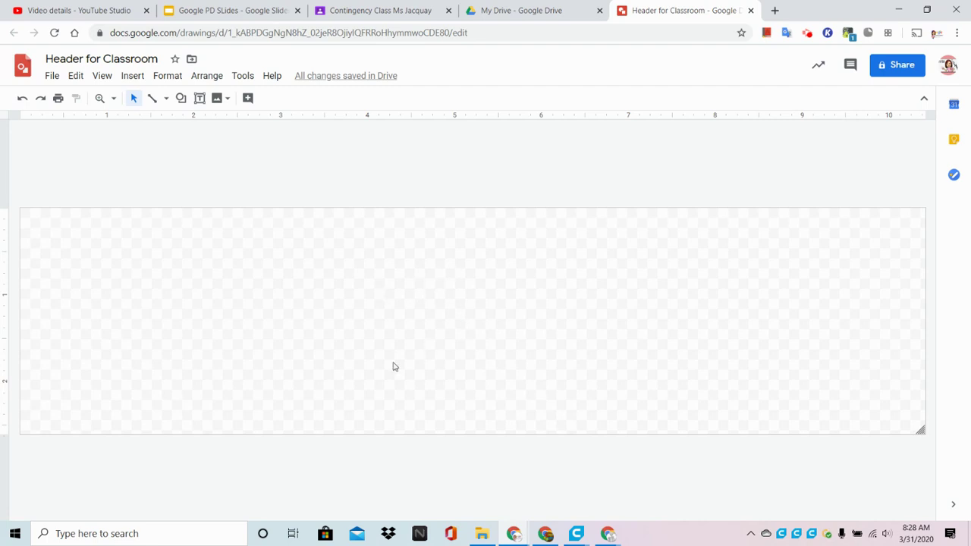
Step: Fill the entire drawing background with the cyan swatch
right_click(470, 295)
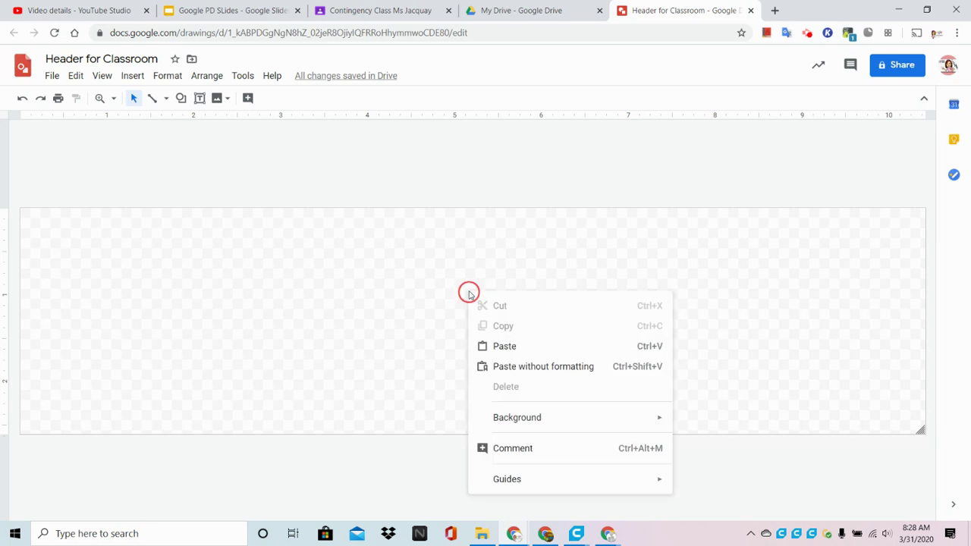
mouse_move(532, 422)
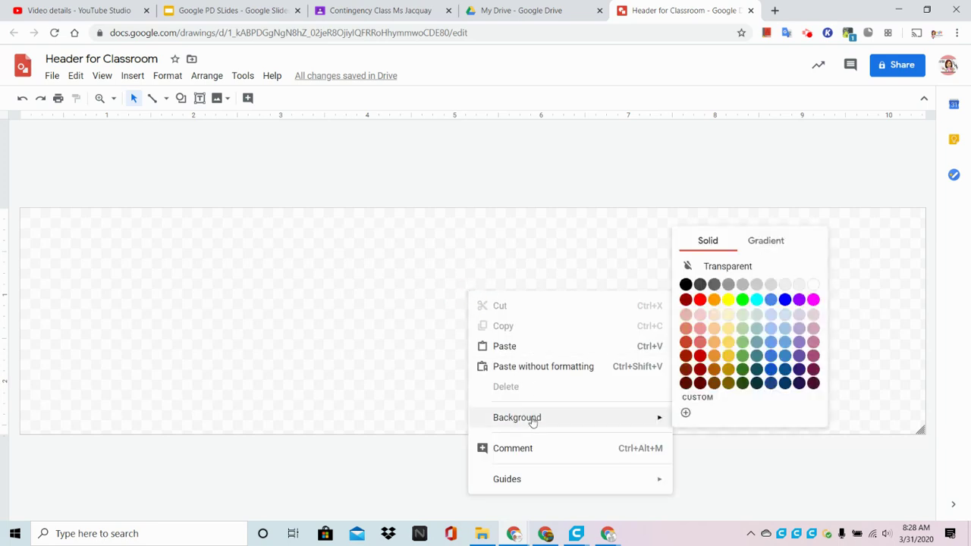
left_click(756, 301)
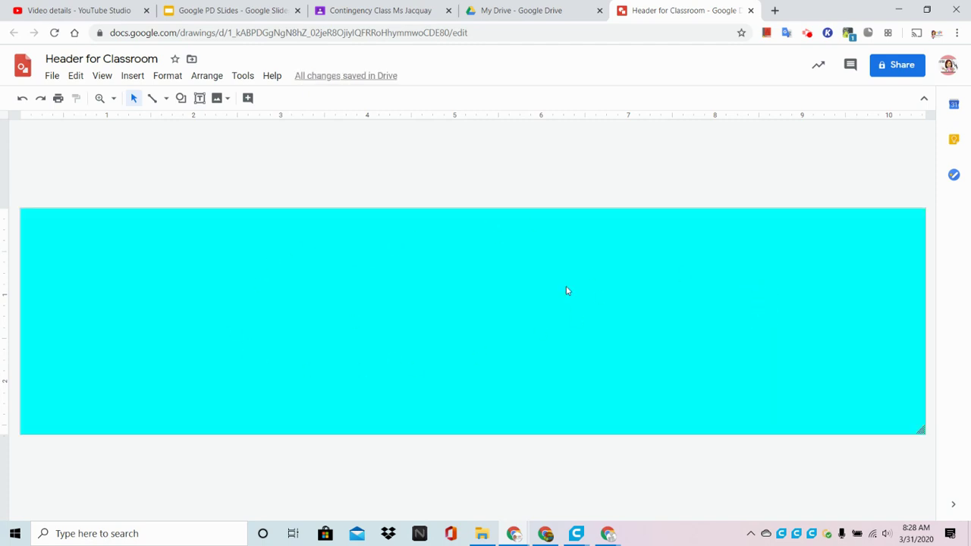
left_click(132, 76)
mouse_move(140, 100)
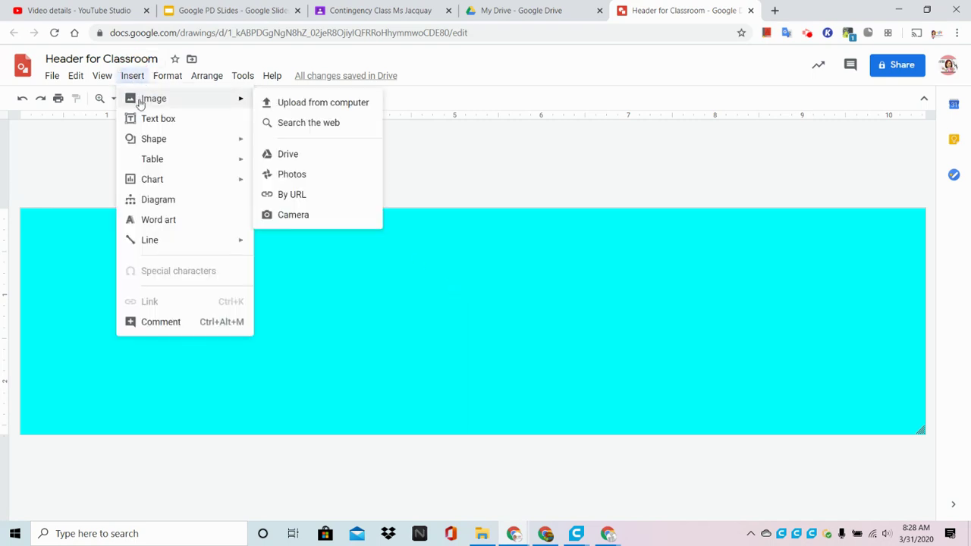
Step: Web-search 'smiley' and insert the yellow smiley face emoji image
left_click(308, 124)
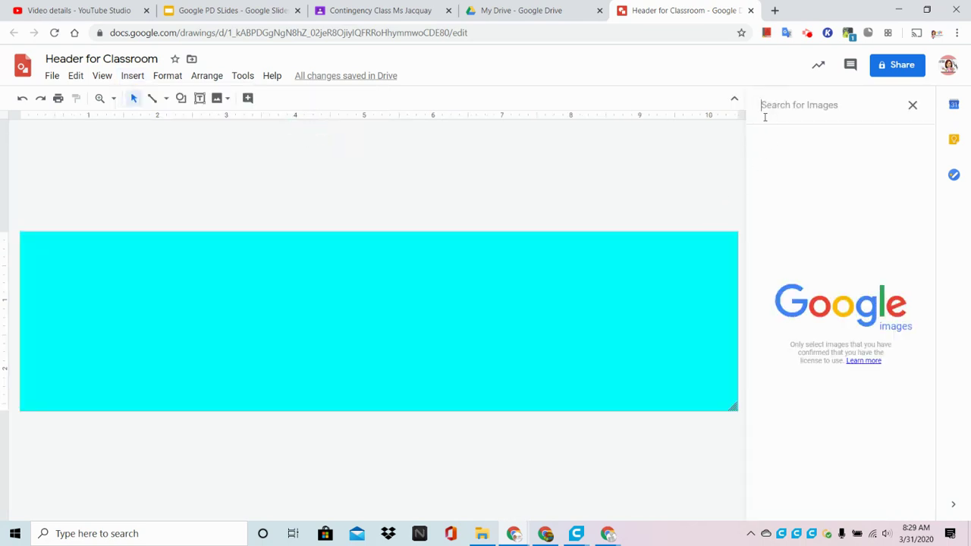
type("smiley")
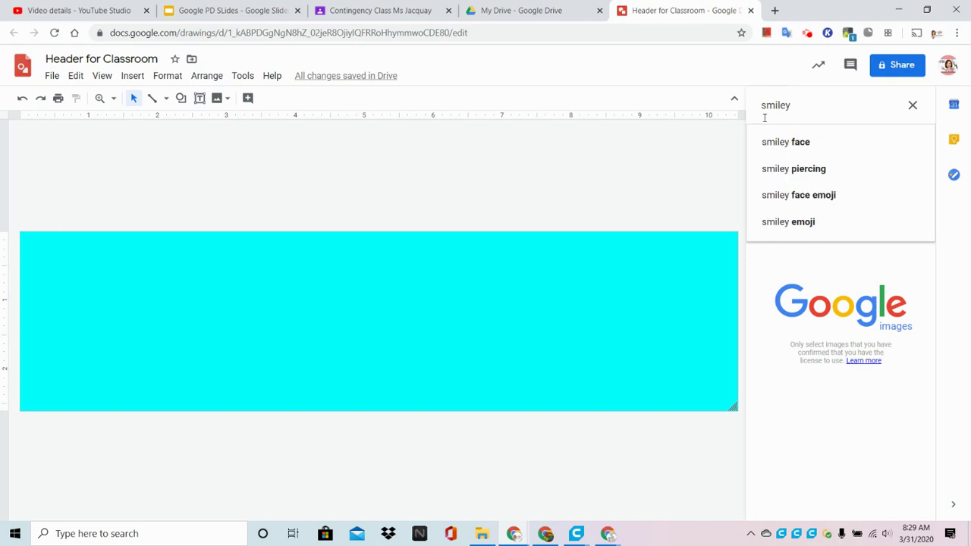
left_click(802, 195)
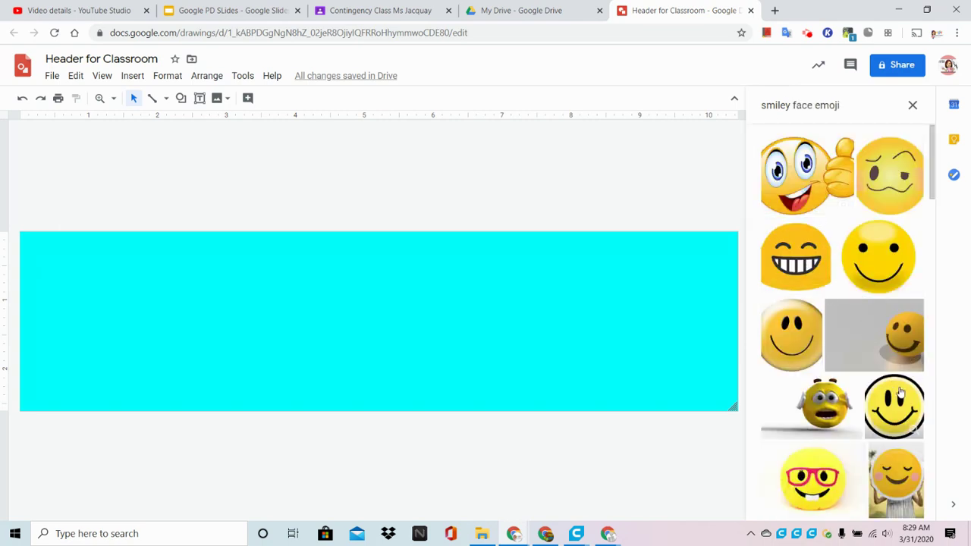
left_click(900, 391)
left_click(897, 502)
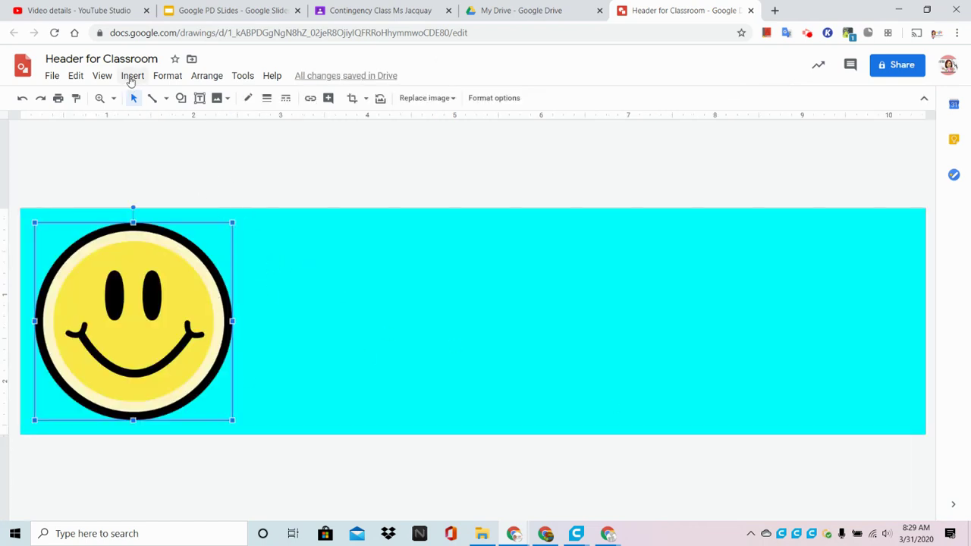
Step: Insert the 'stay healthy helpful & calm' bitmoji image from Drive
left_click(130, 77)
mouse_move(148, 98)
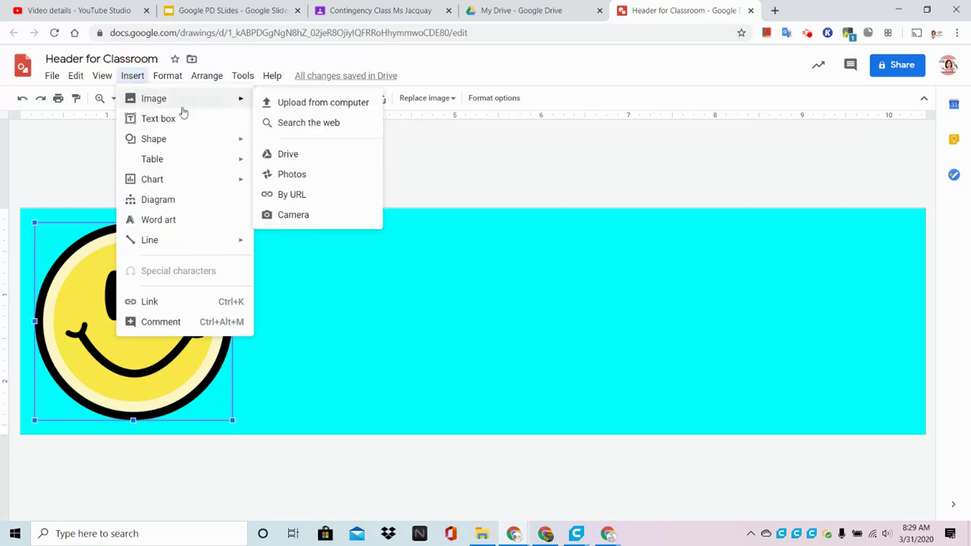
left_click(288, 154)
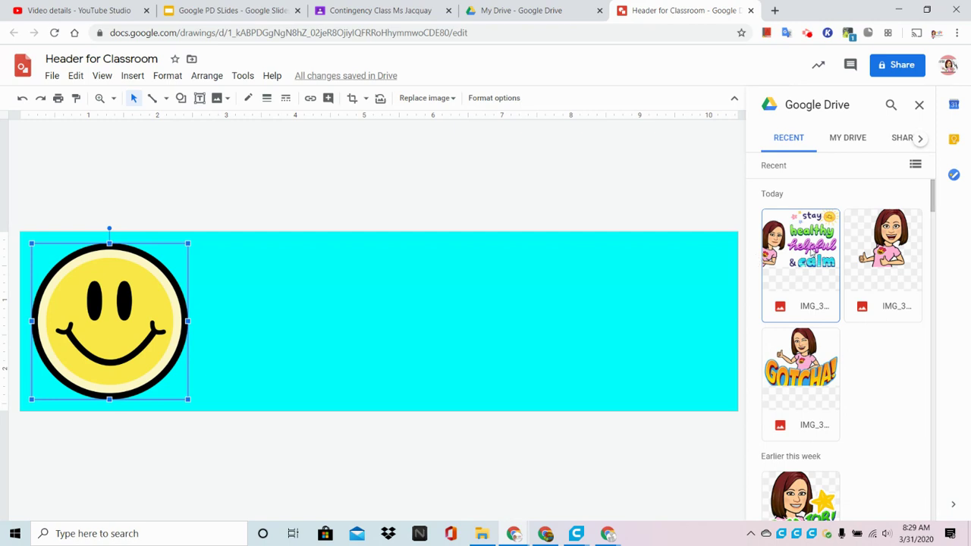
left_click(793, 257)
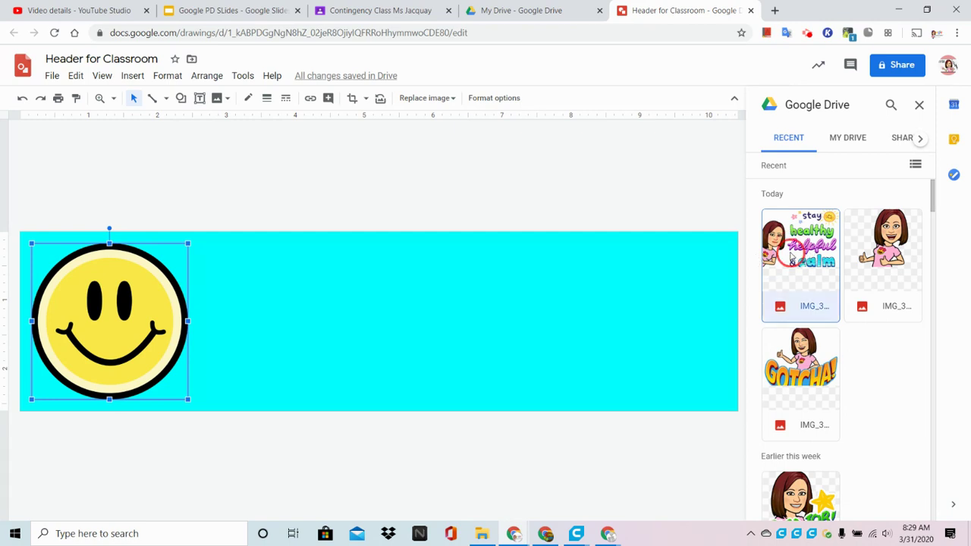
left_click(903, 505)
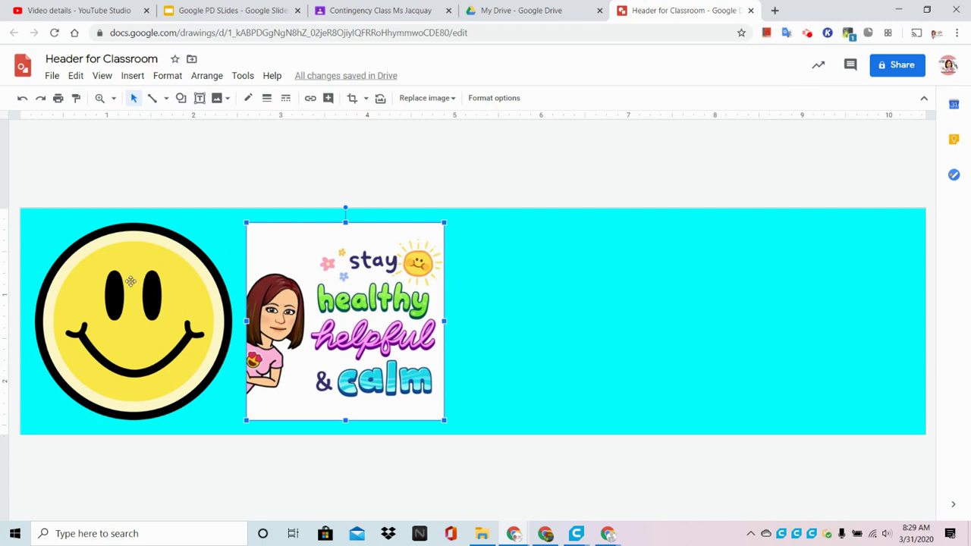
left_click(131, 281)
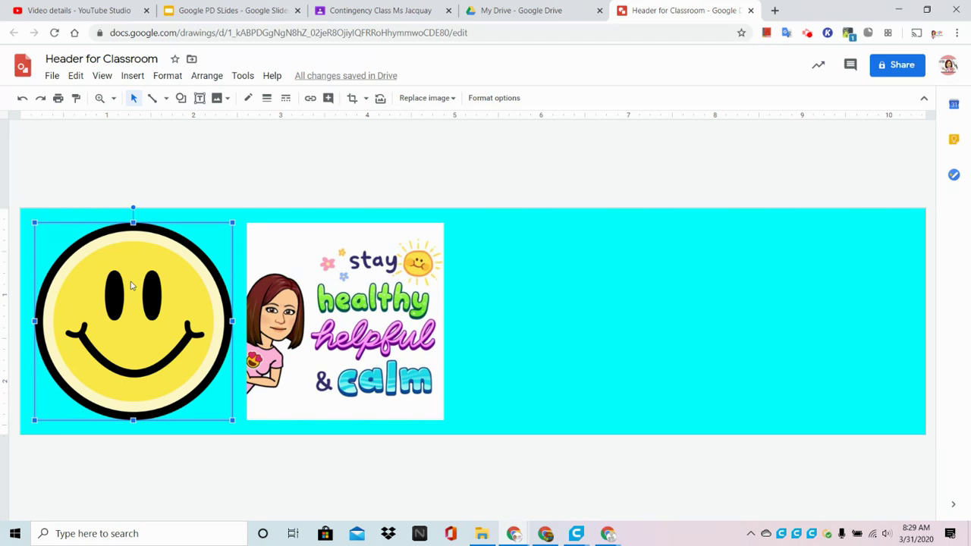
Step: Delete the smiley, then shift the bitmoji right and resize it
key("Delete")
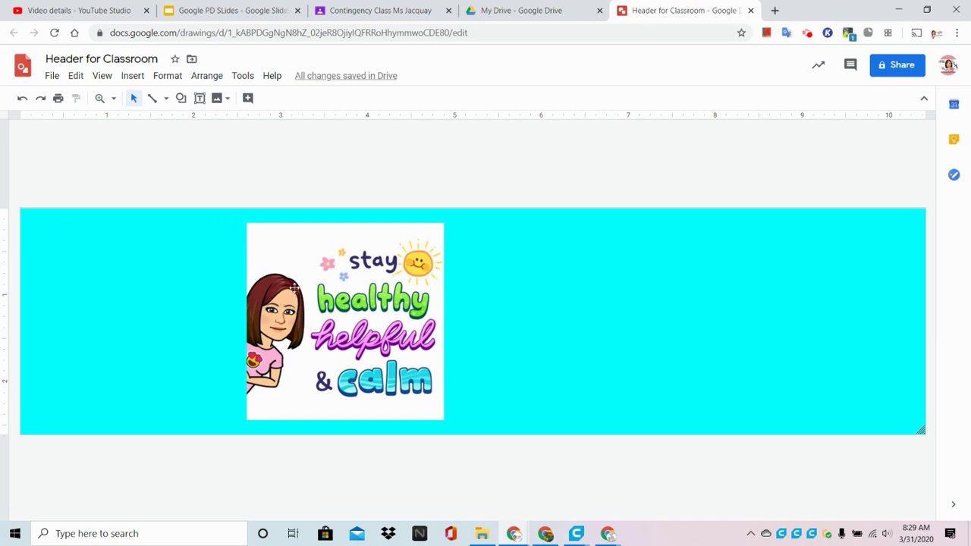
left_click_drag(301, 290, 376, 290)
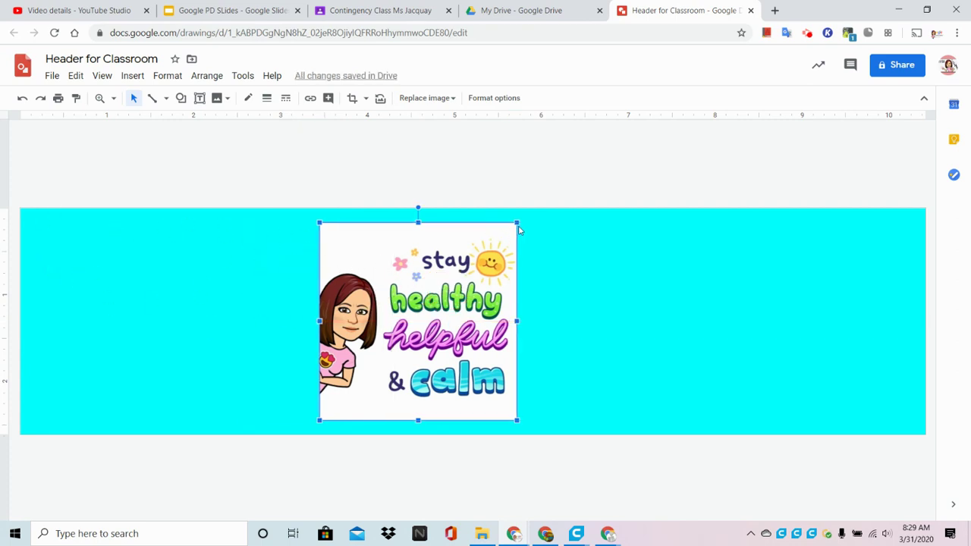
left_click_drag(516, 222, 517, 250)
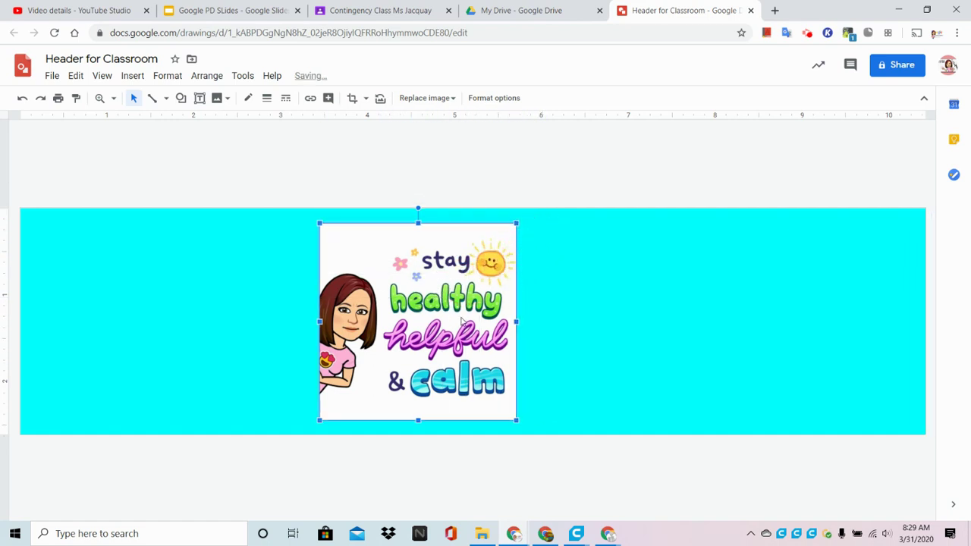
Step: Draw a rectangle right of the bitmoji and fill it with magenta
left_click(182, 102)
mouse_move(262, 141)
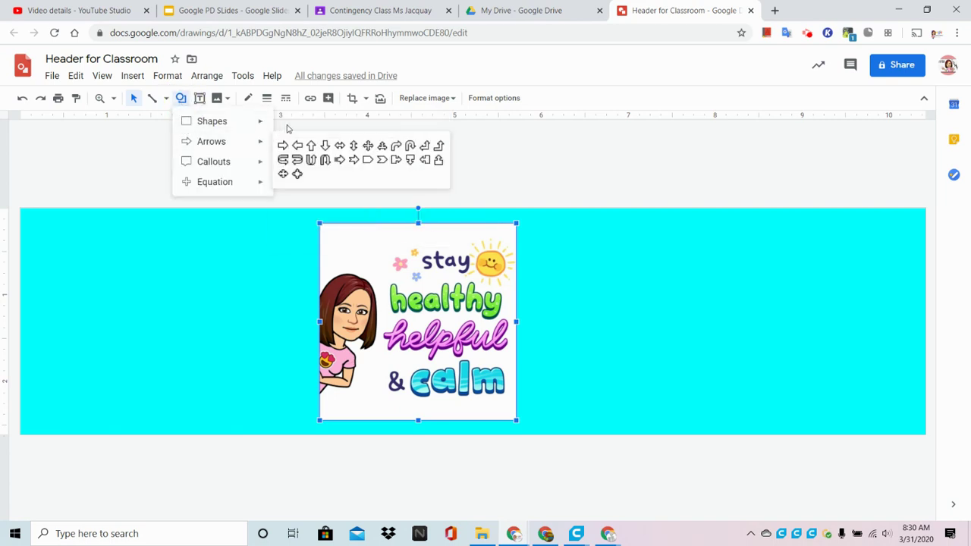
left_click(281, 126)
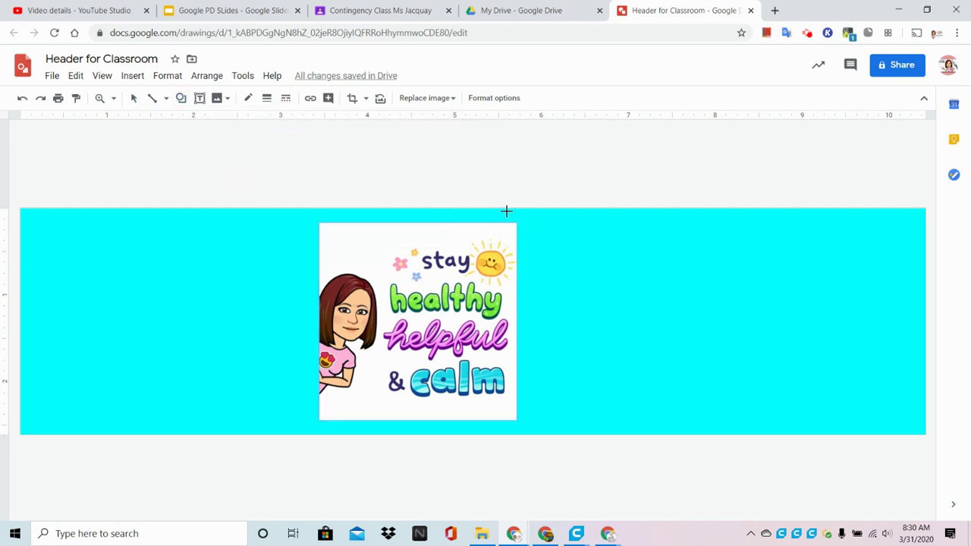
left_click_drag(516, 222, 880, 420)
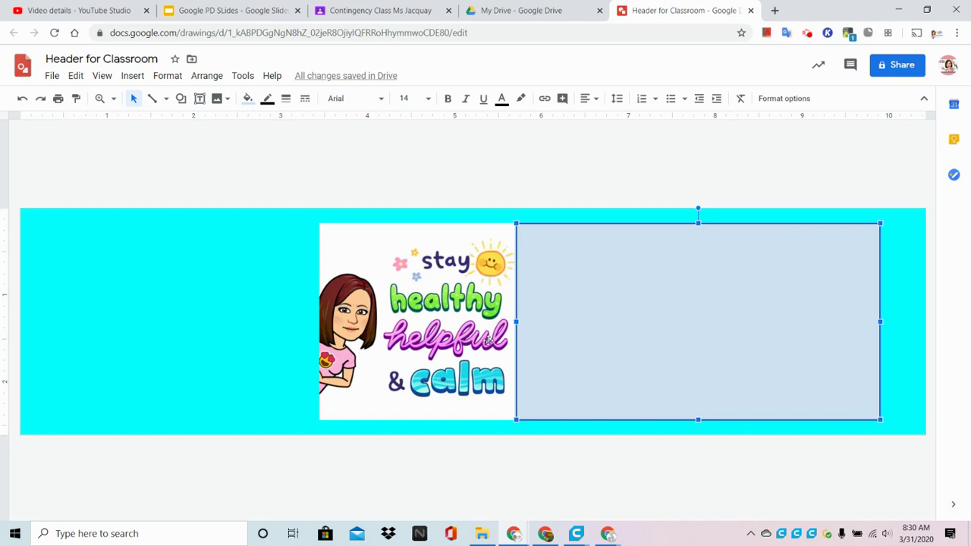
left_click(668, 310)
left_click(249, 102)
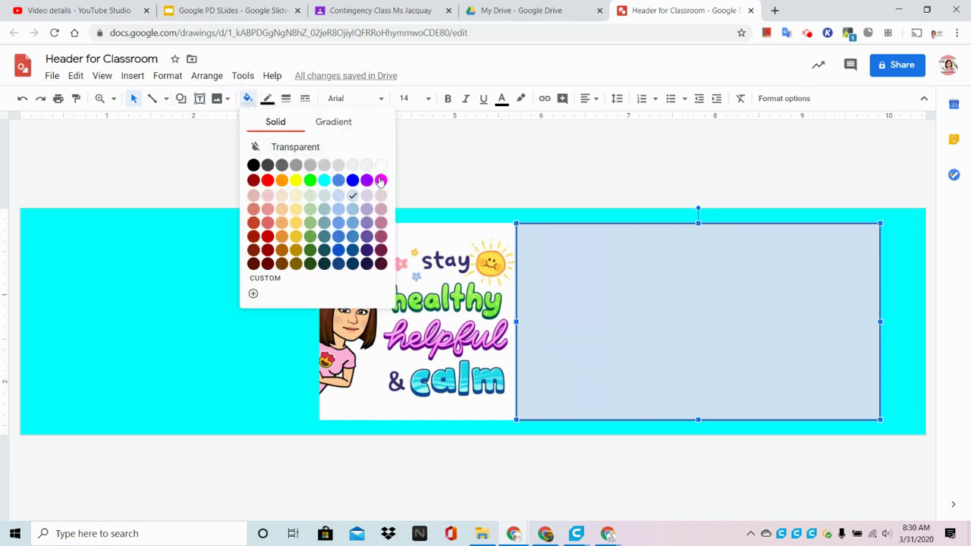
left_click(381, 180)
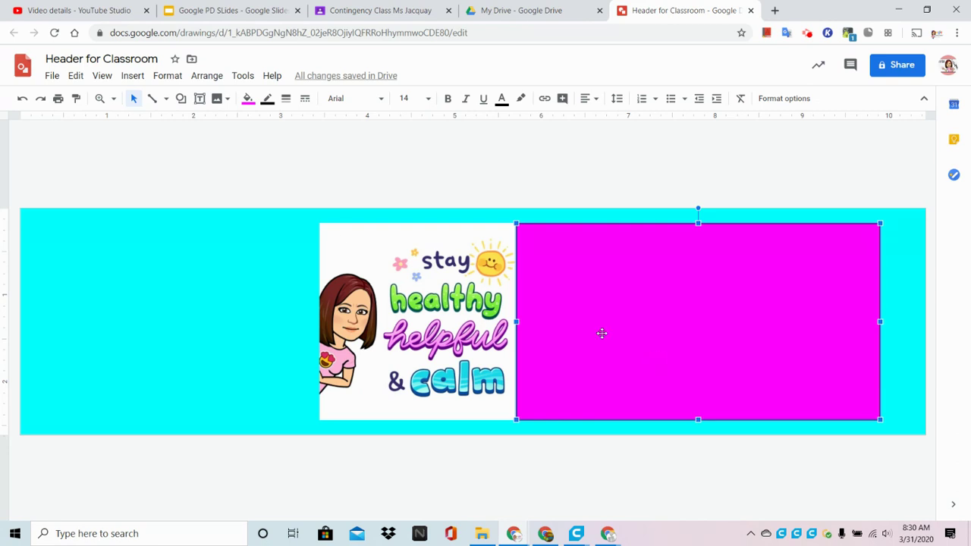
left_click(132, 76)
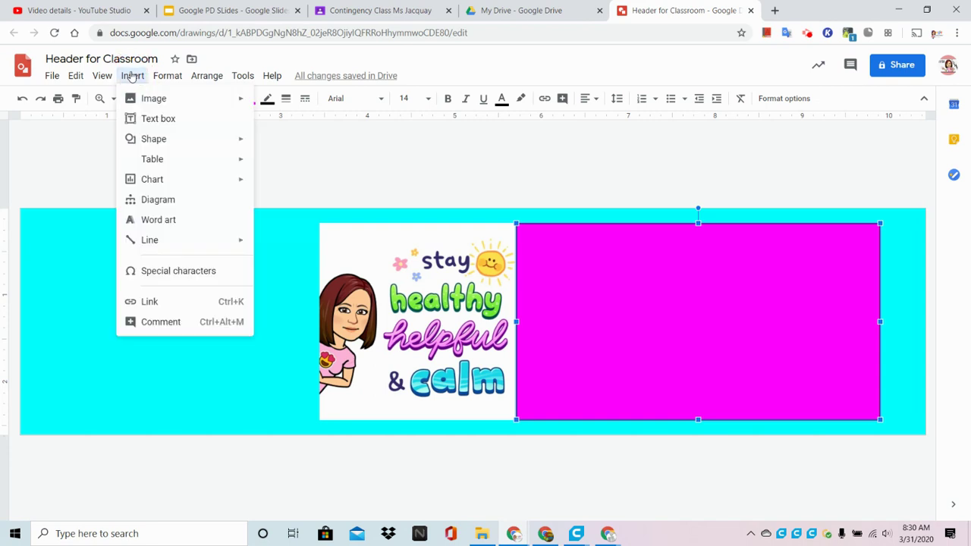
Step: Insert two-line 'Class Meeting / Daily at 1 pm' word art and size it over the magenta box
left_click(174, 220)
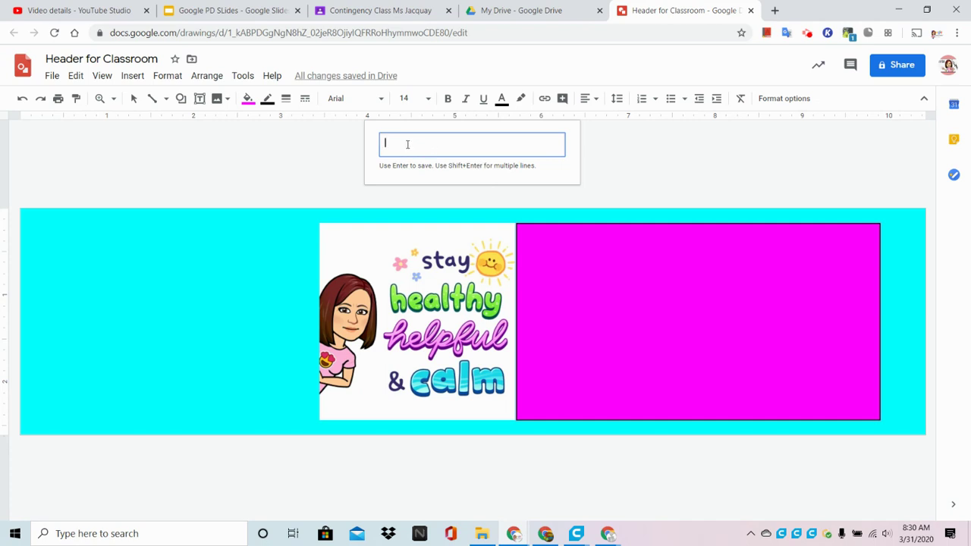
type("Class M")
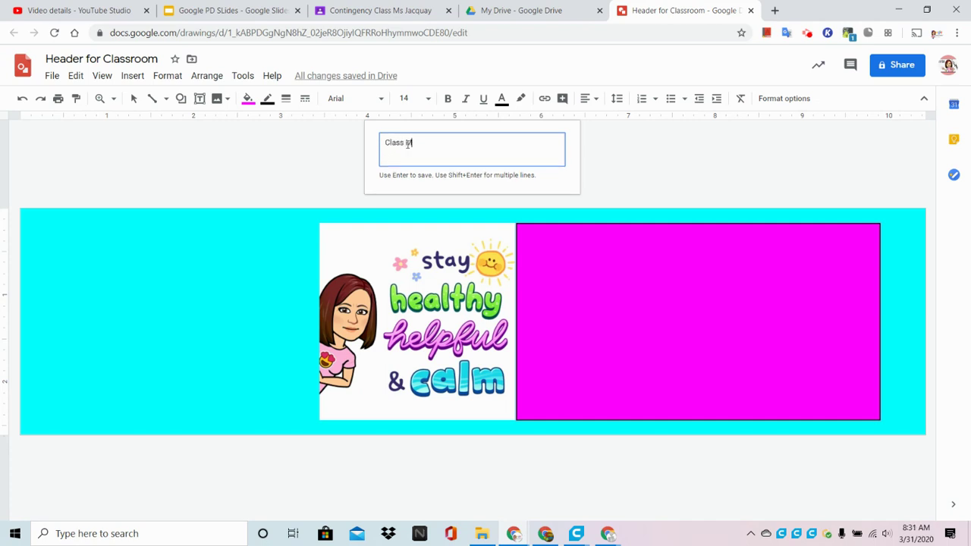
type("eeting")
key("shift+Return")
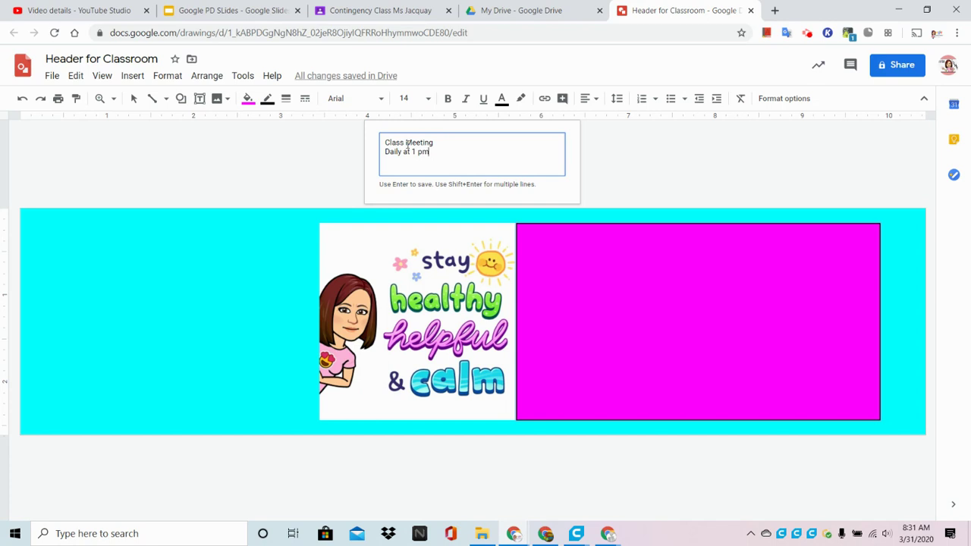
key("Return")
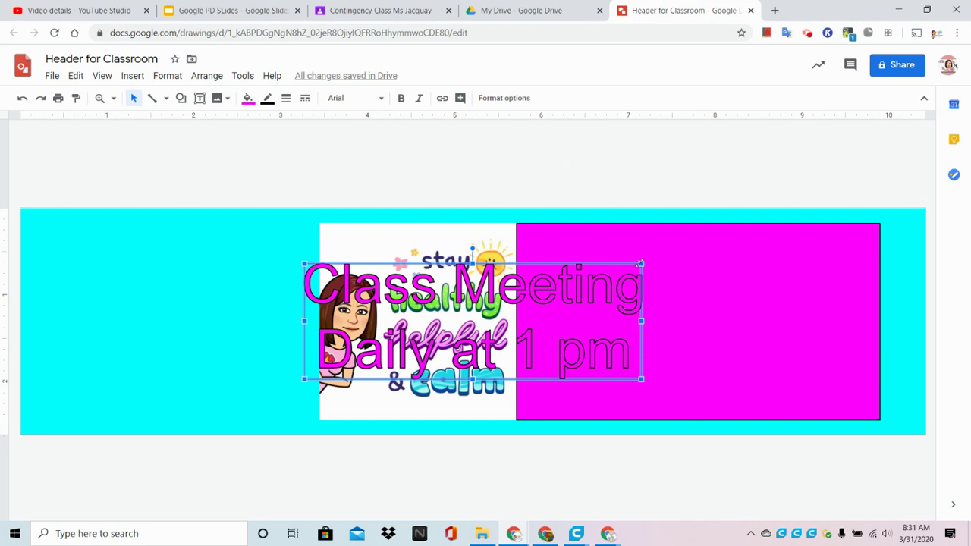
left_click_drag(644, 263, 556, 306)
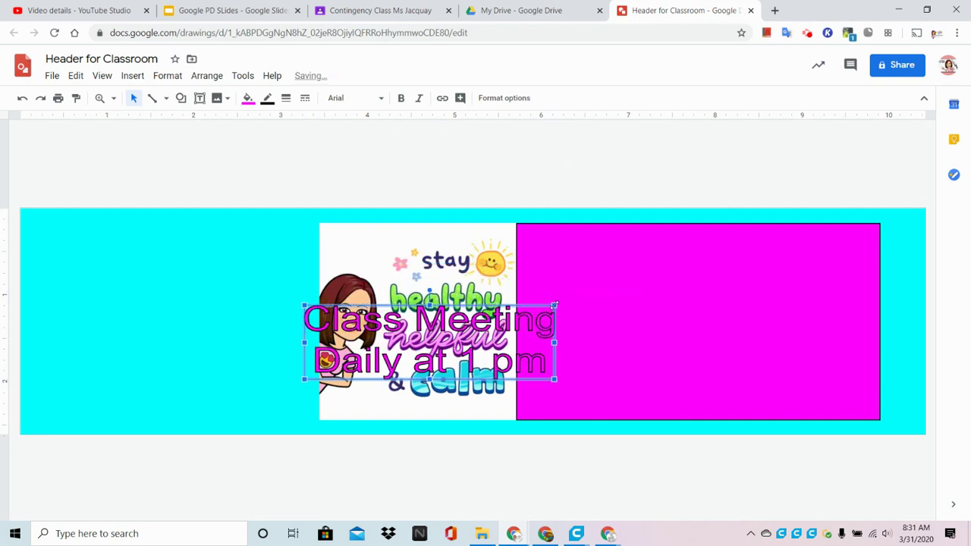
left_click_drag(502, 325, 747, 286)
left_click_drag(798, 339, 854, 385)
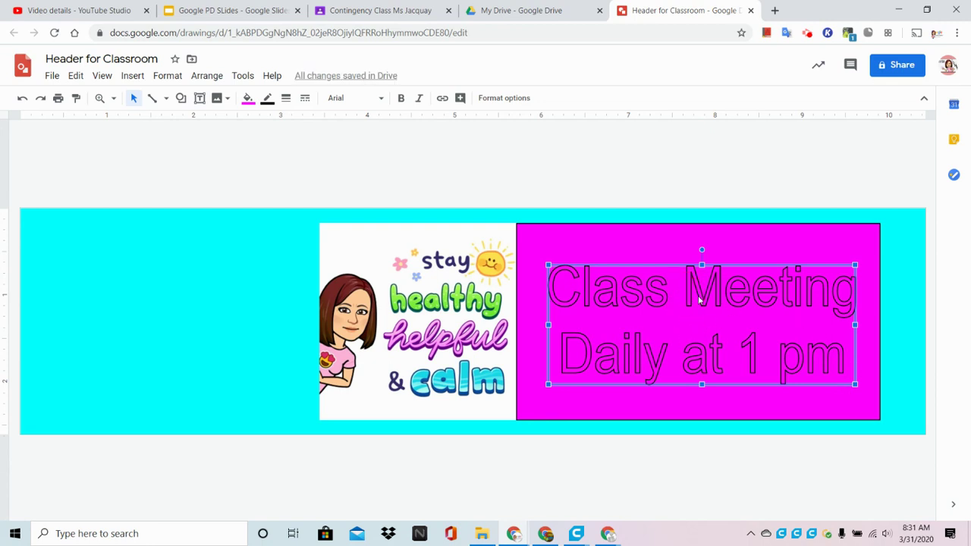
Step: Fill the Class Meeting word art white, switch it to the Chewy font, and widen it across the magenta box
left_click(249, 102)
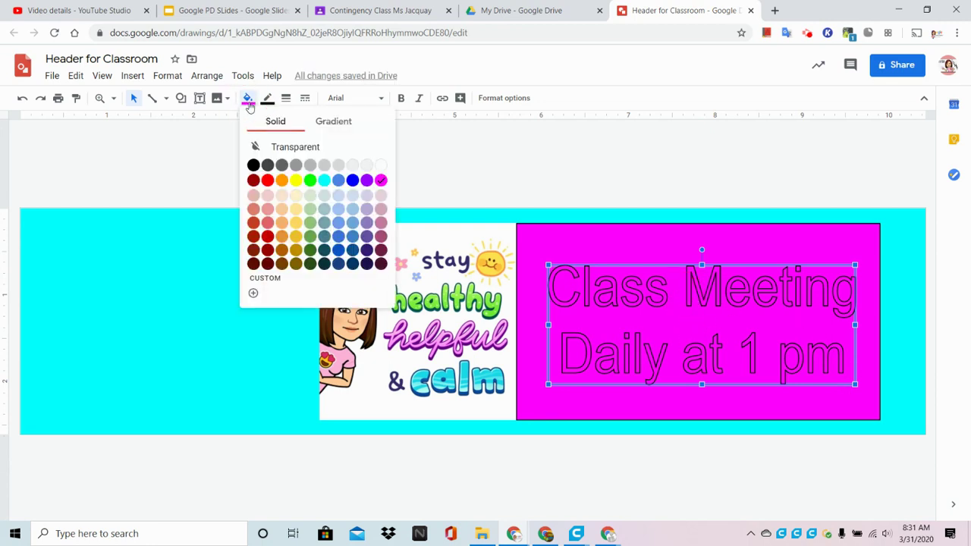
left_click(381, 165)
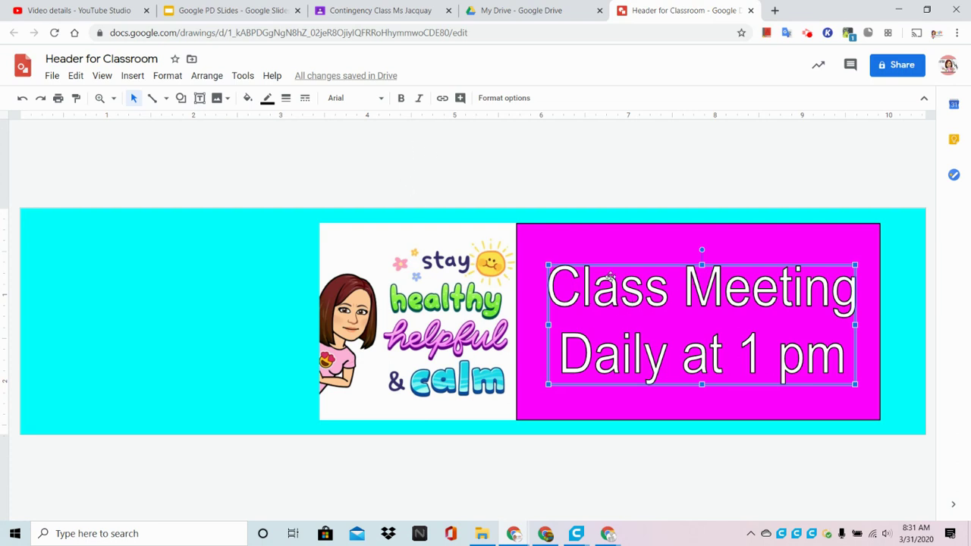
left_click(380, 99)
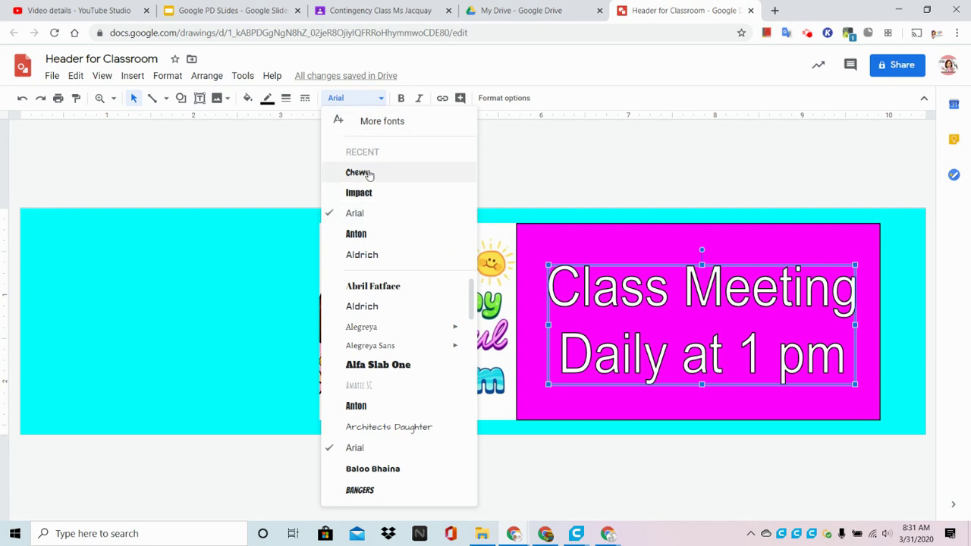
left_click(353, 98)
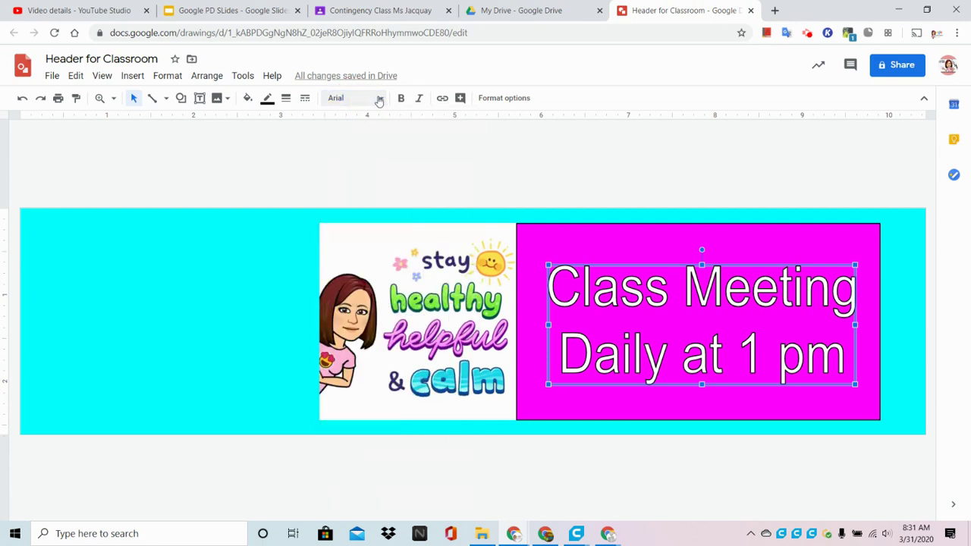
left_click(382, 99)
left_click(357, 172)
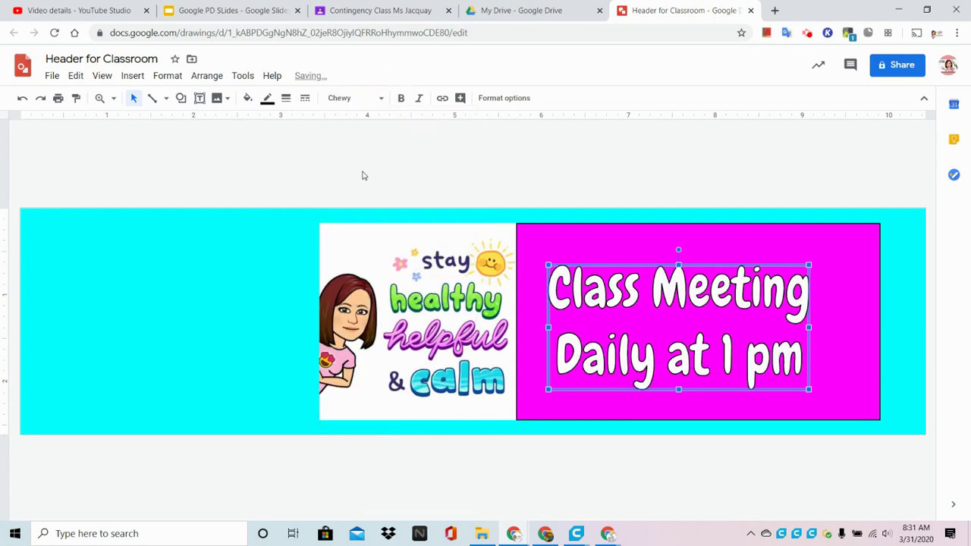
left_click_drag(809, 264, 856, 259)
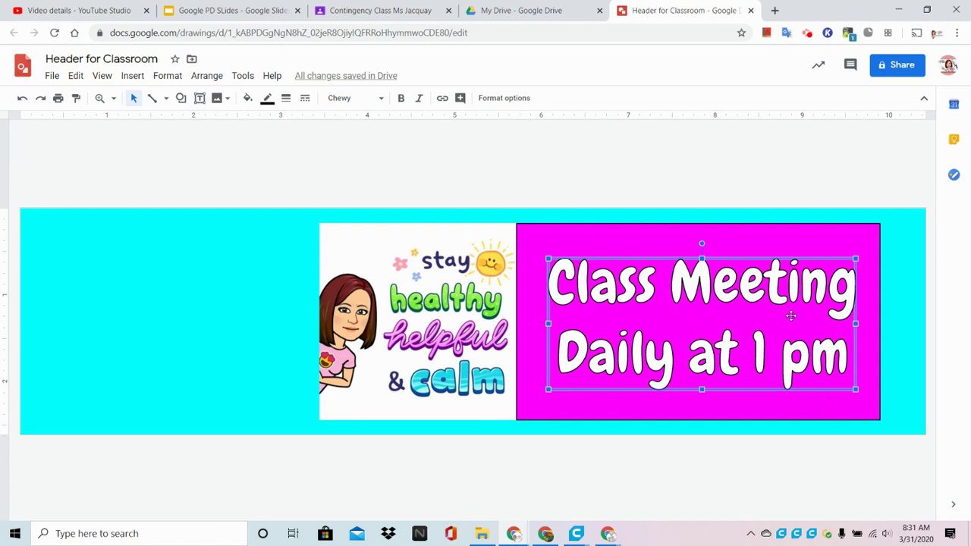
Step: Draw a text box at the banner's lower left with bullets 'Office Hours' and 'Birthdays'
left_click(198, 99)
left_click_drag(55, 335, 307, 414)
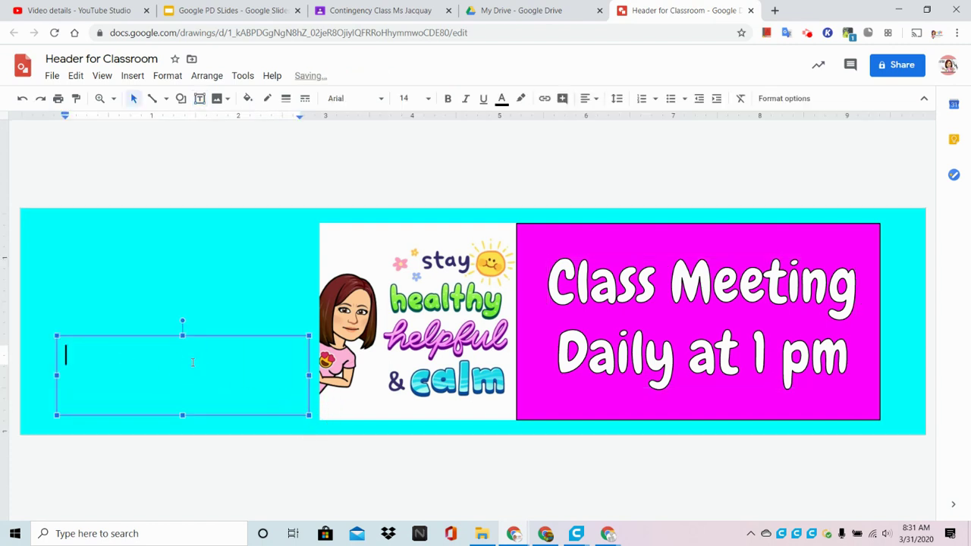
left_click(670, 100)
type("Office H")
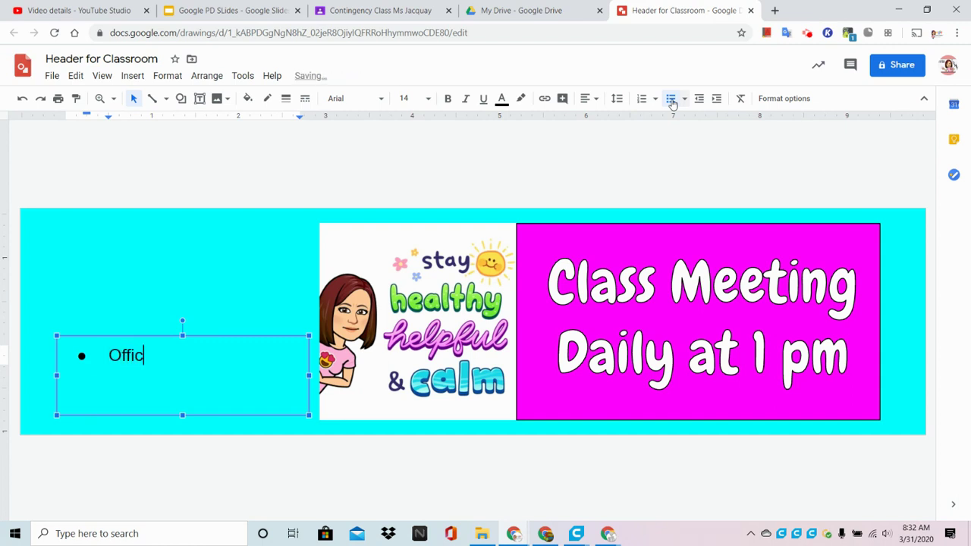
type("ours")
key("Return")
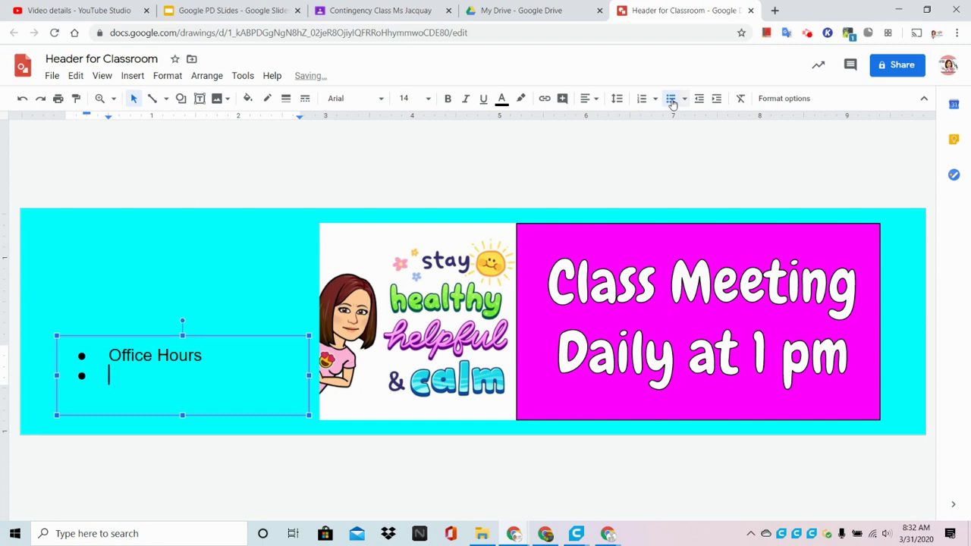
type("Birthdays")
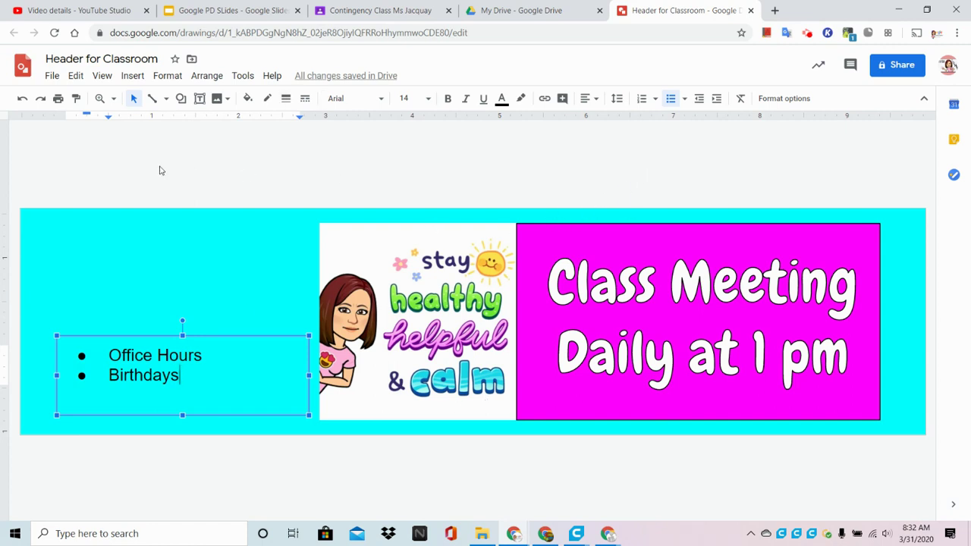
Step: Download the Header for Classroom drawing as a PNG image (.png)
left_click(55, 77)
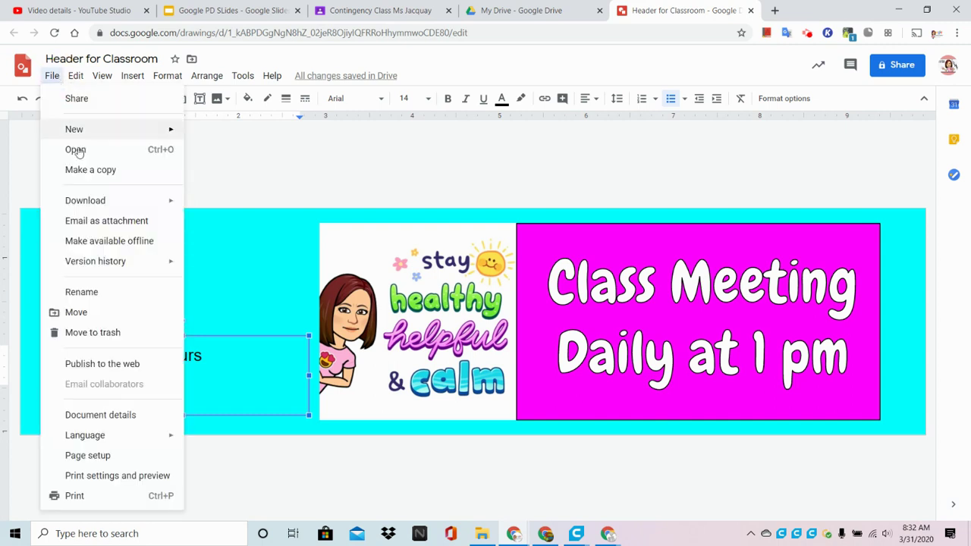
mouse_move(113, 202)
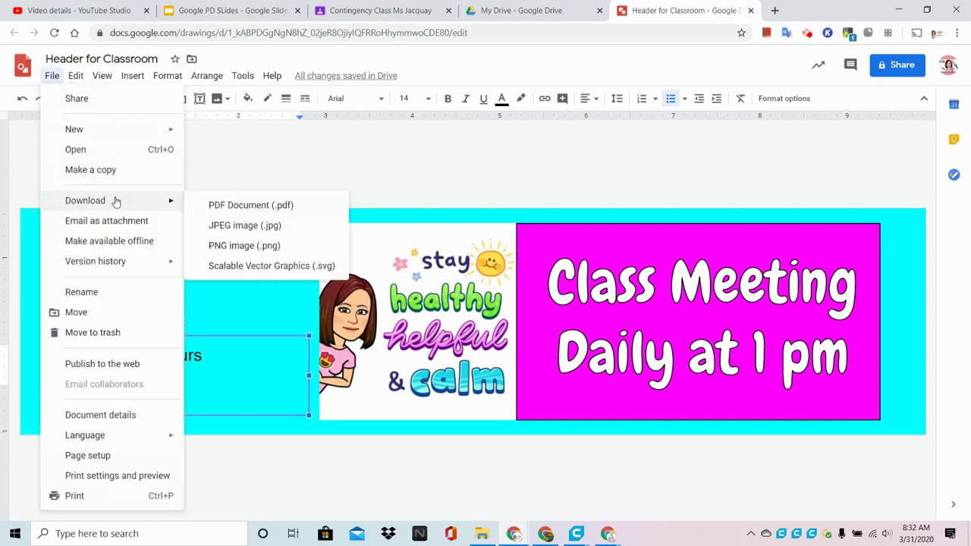
left_click(256, 250)
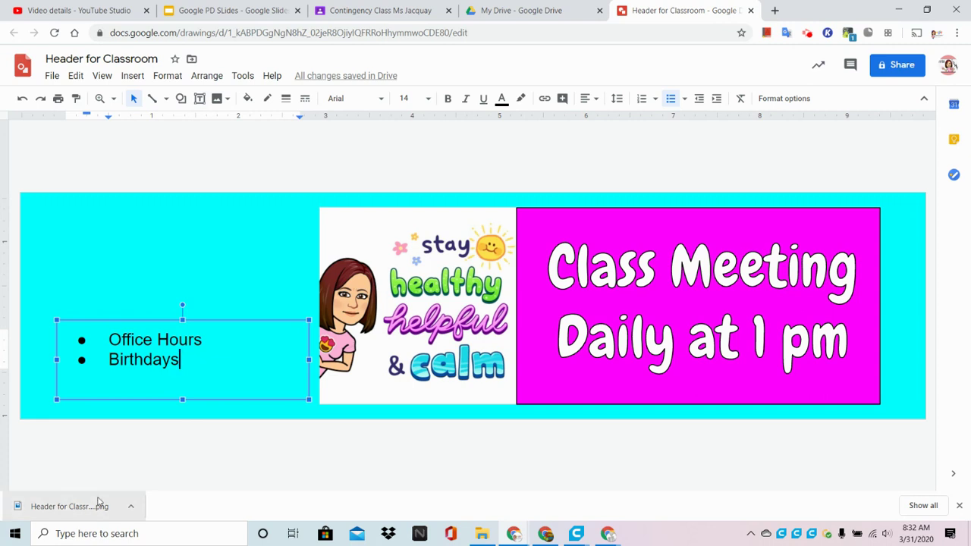
Step: In the Contingency Class, upload a banner photo, picking Header for Classroom from Downloads
left_click(383, 16)
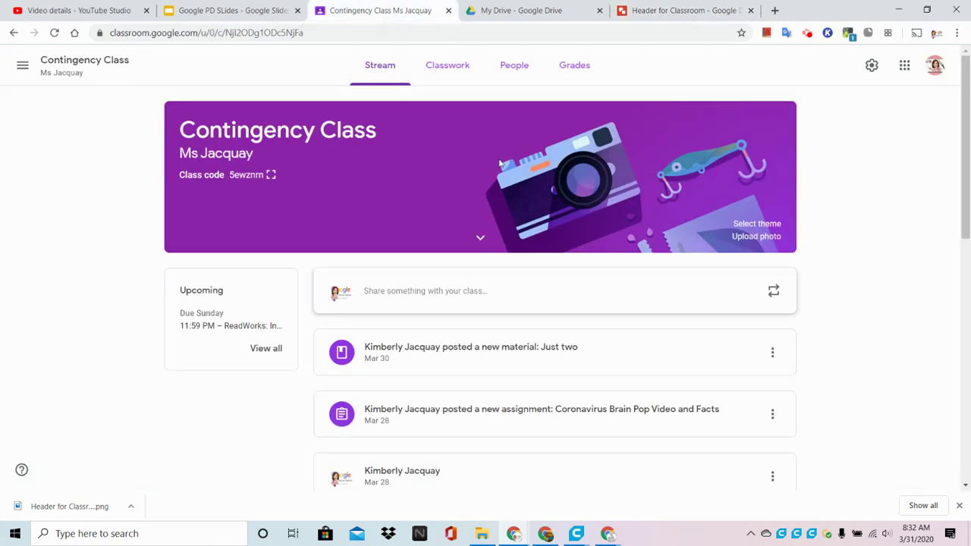
left_click(767, 237)
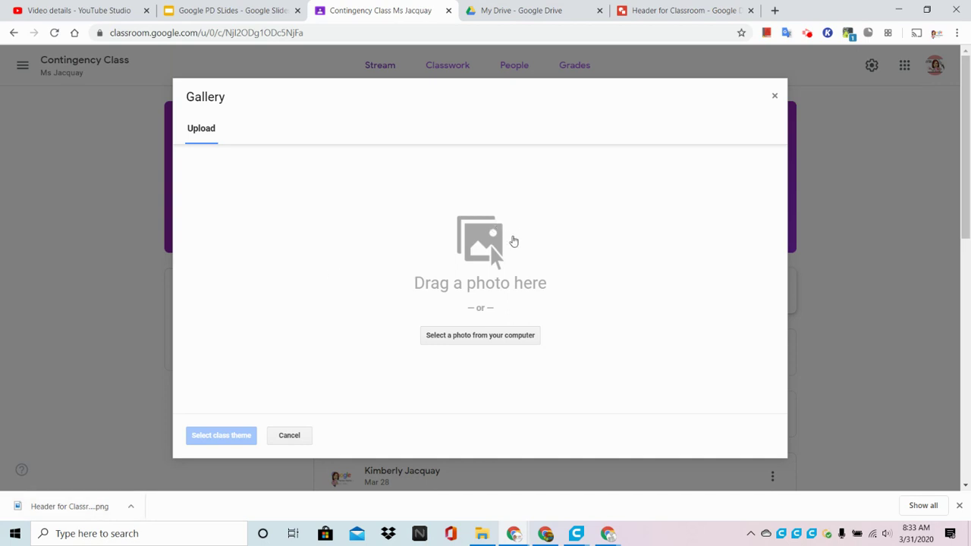
left_click(488, 338)
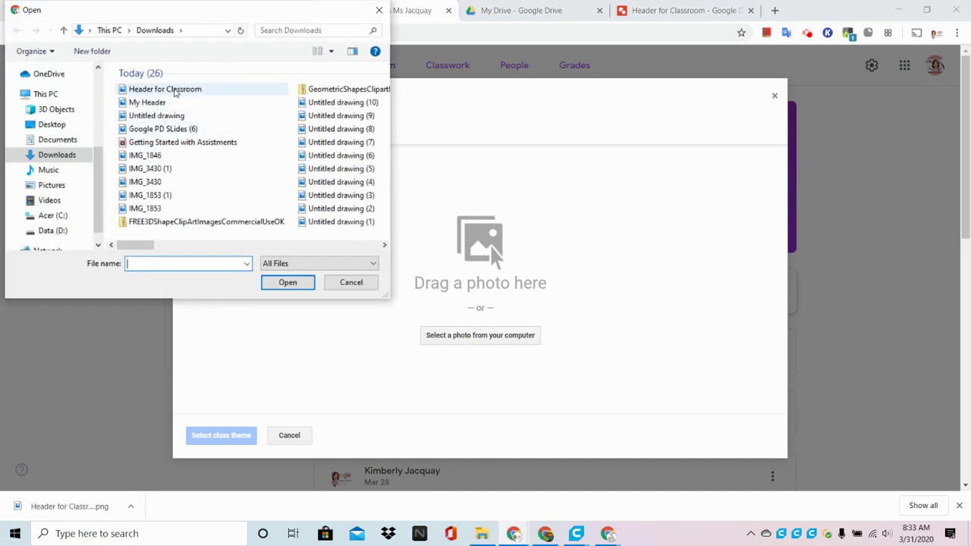
left_click(57, 155)
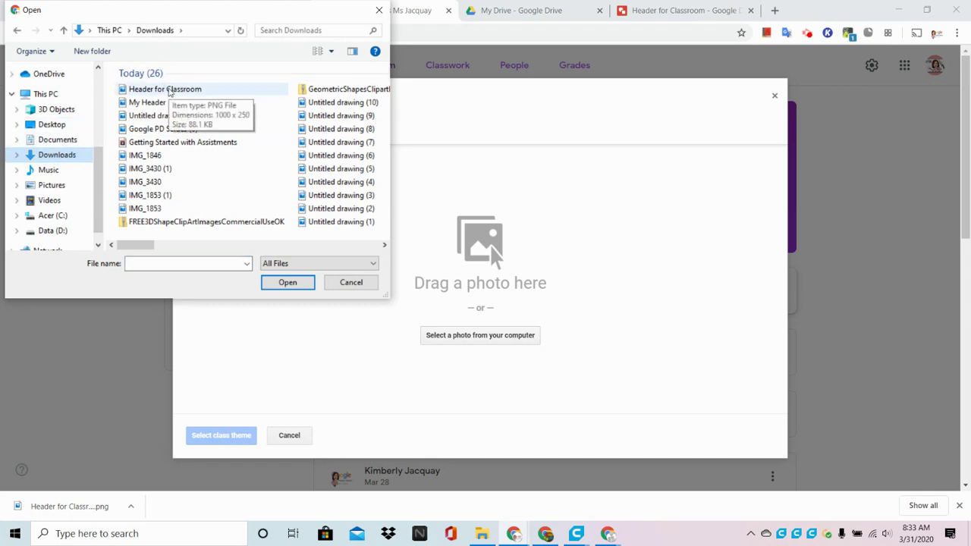
left_click(170, 89)
Step: Open the image, stretch the crop box over the whole banner, and select it as the class theme
left_click(289, 286)
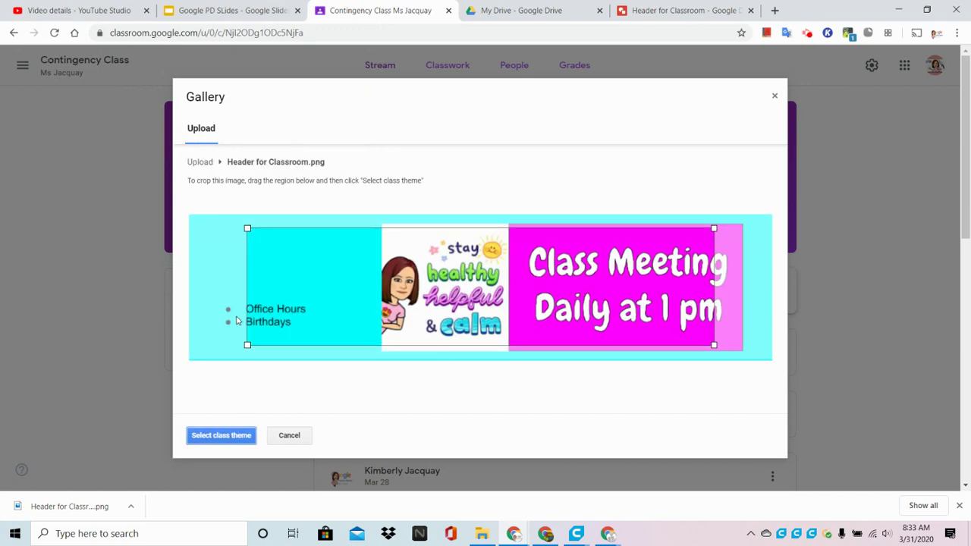
left_click_drag(409, 285, 348, 274)
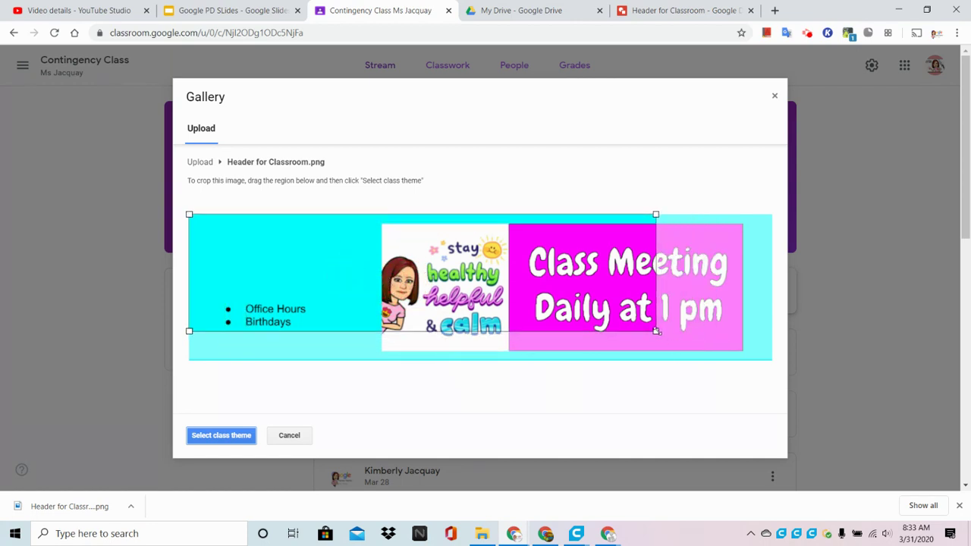
left_click_drag(656, 331, 777, 361)
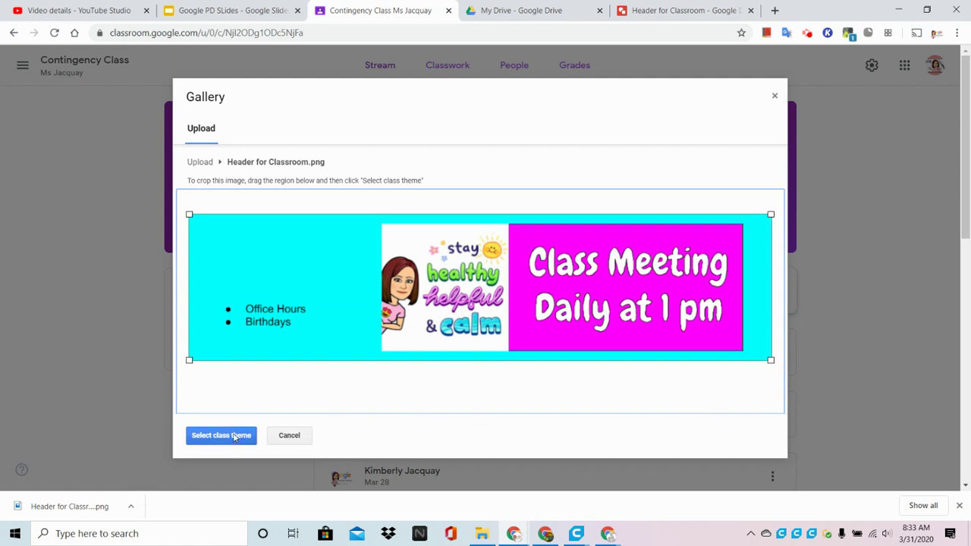
left_click(235, 436)
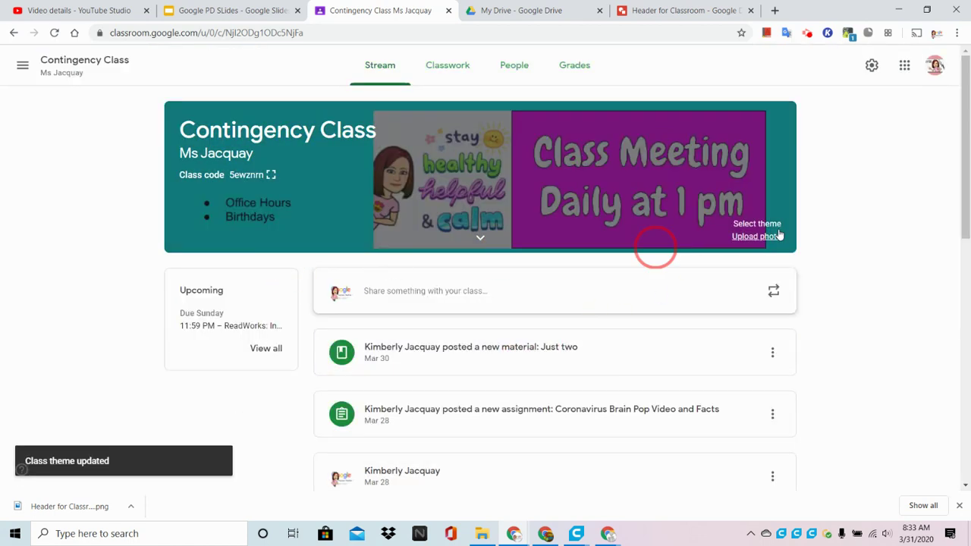